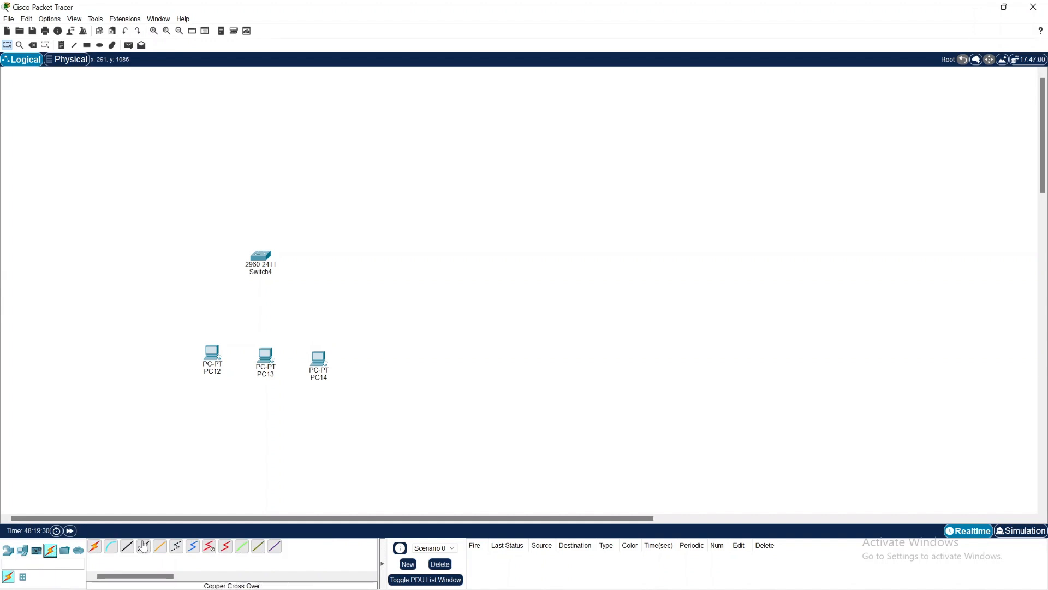
Step: Connect PC12 to FastEthernet0/1 on Switch4 with a copper straight-through cable
left_click(128, 546)
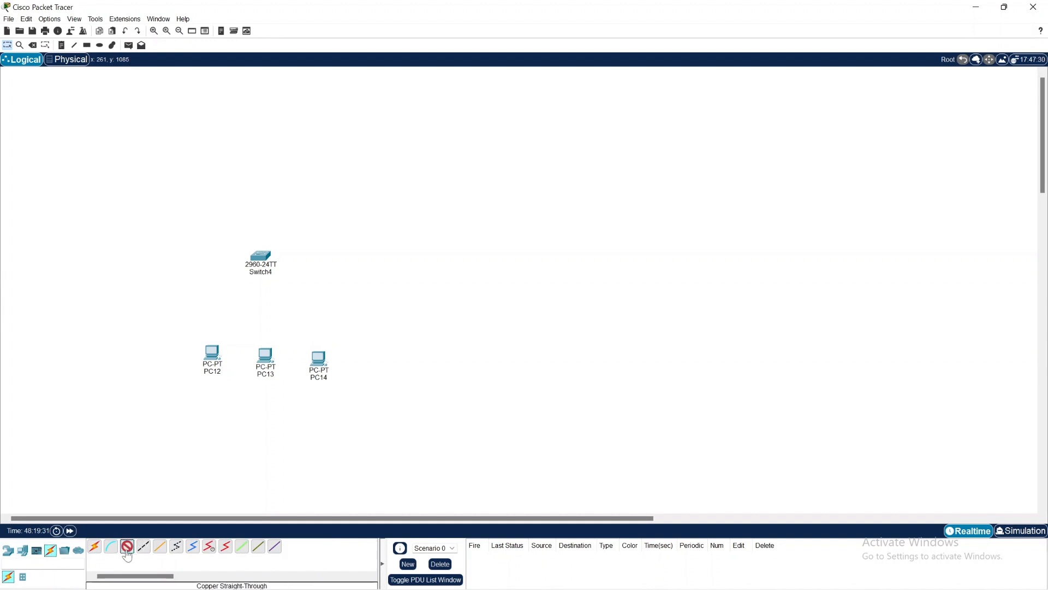
left_click(216, 353)
left_click(259, 399)
left_click(260, 257)
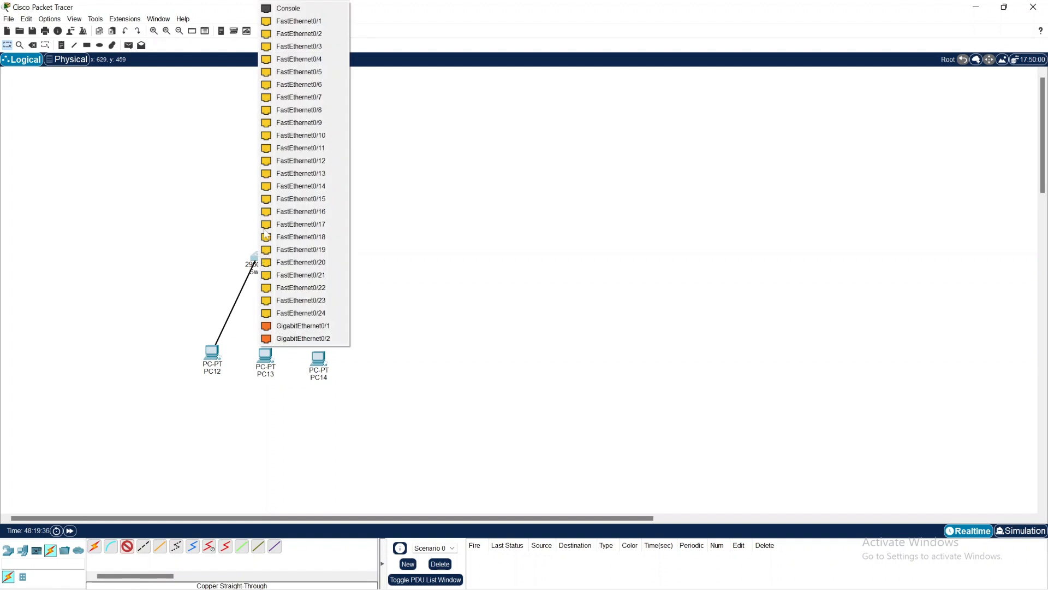
left_click(317, 22)
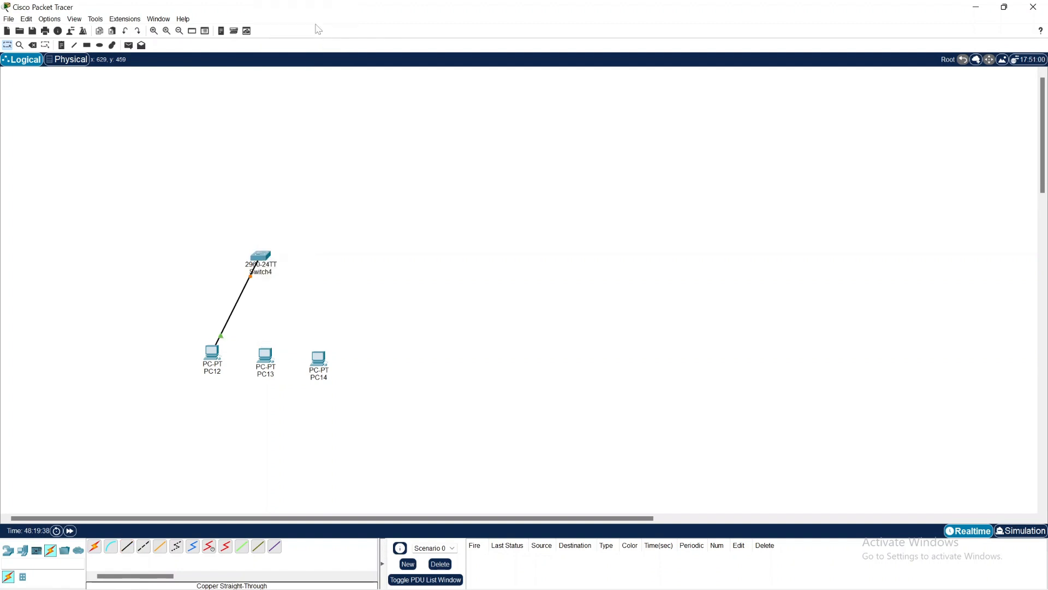
Step: Connect PC13 to FastEthernet0/2 on Switch4 with a copper straight-through cable, dismissing the interrupted file transfer dialog
left_click(127, 546)
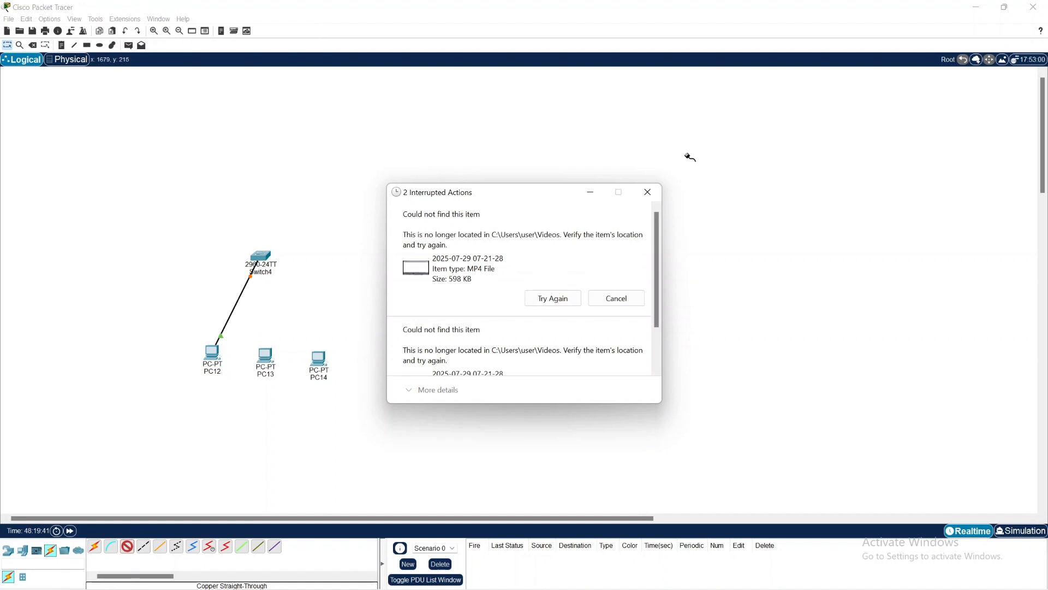
left_click(648, 192)
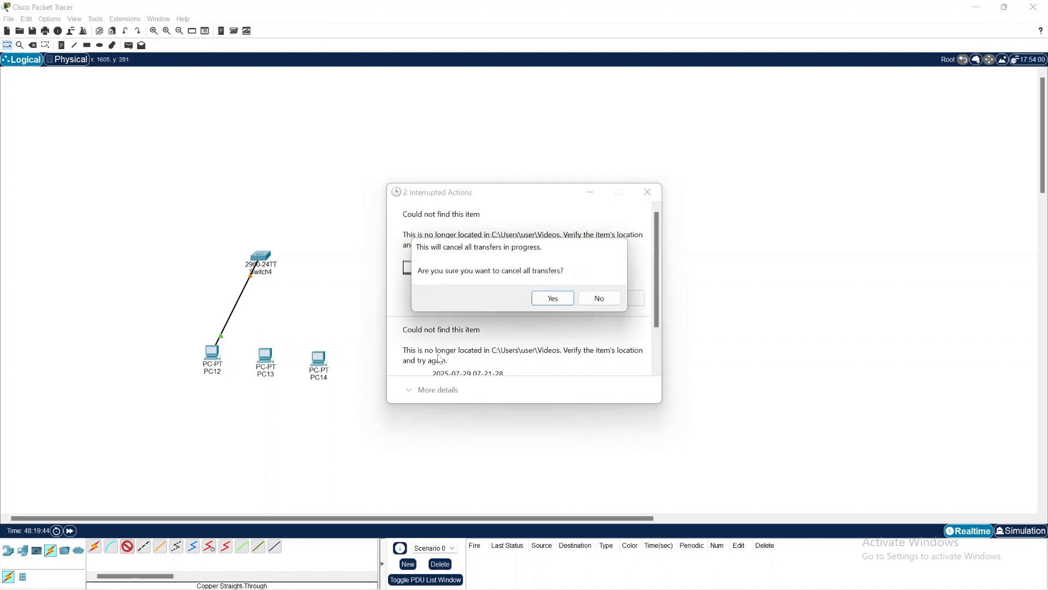
left_click(569, 300)
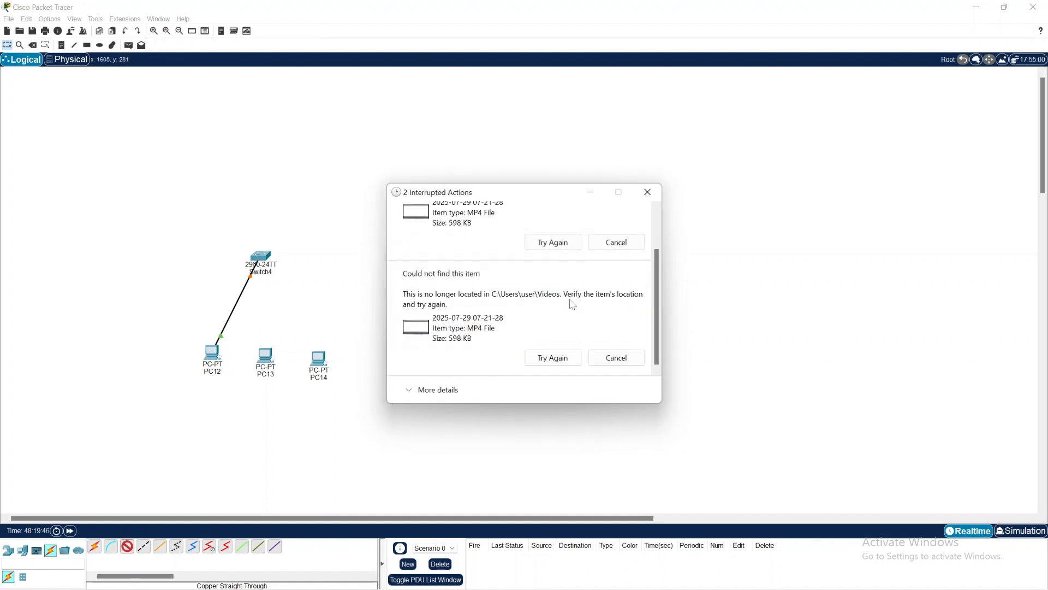
left_click(265, 361)
left_click(308, 408)
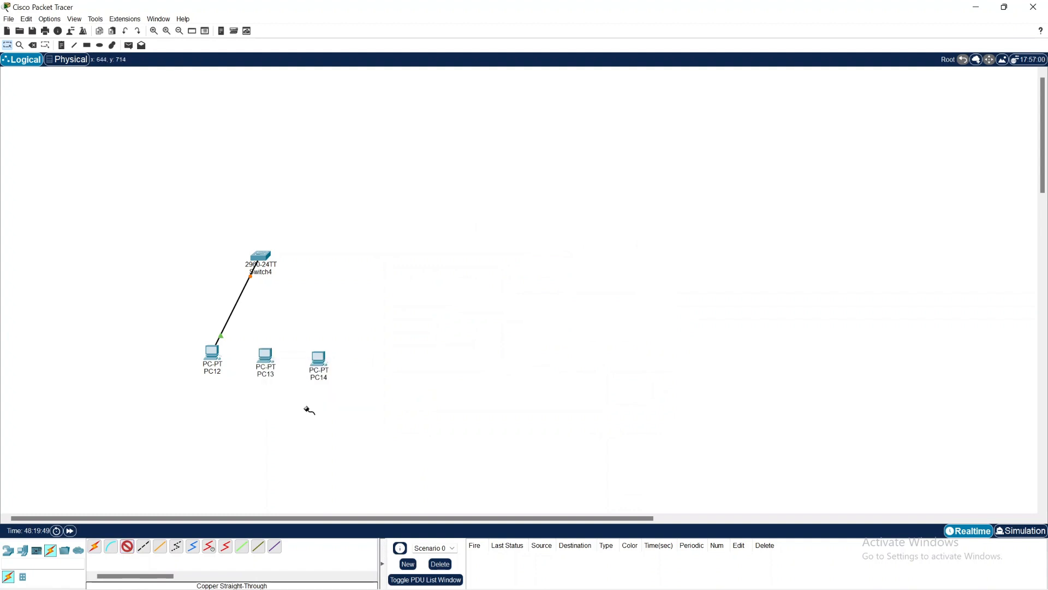
left_click(267, 261)
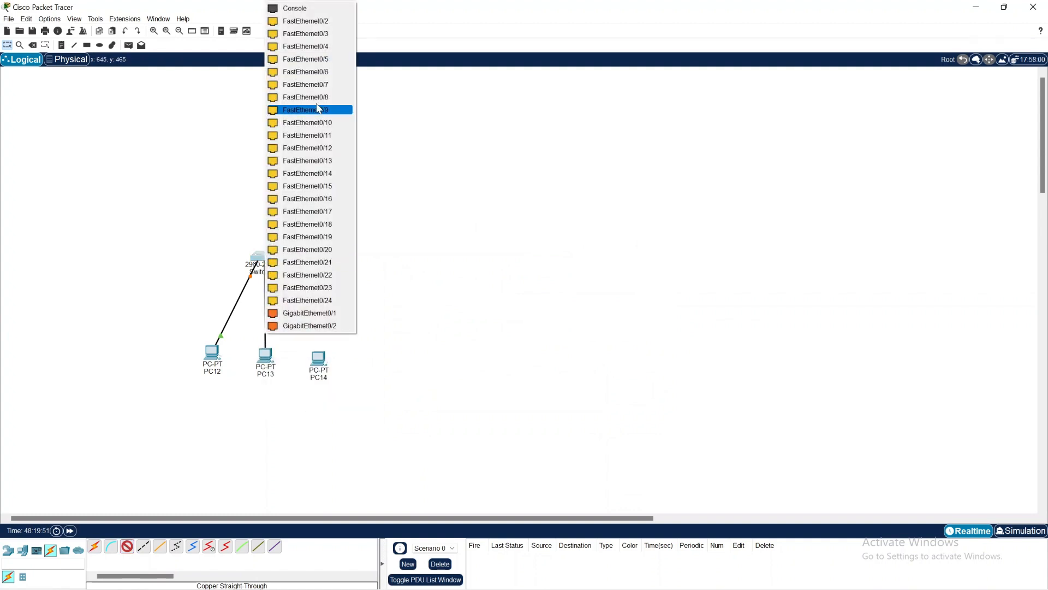
left_click(322, 23)
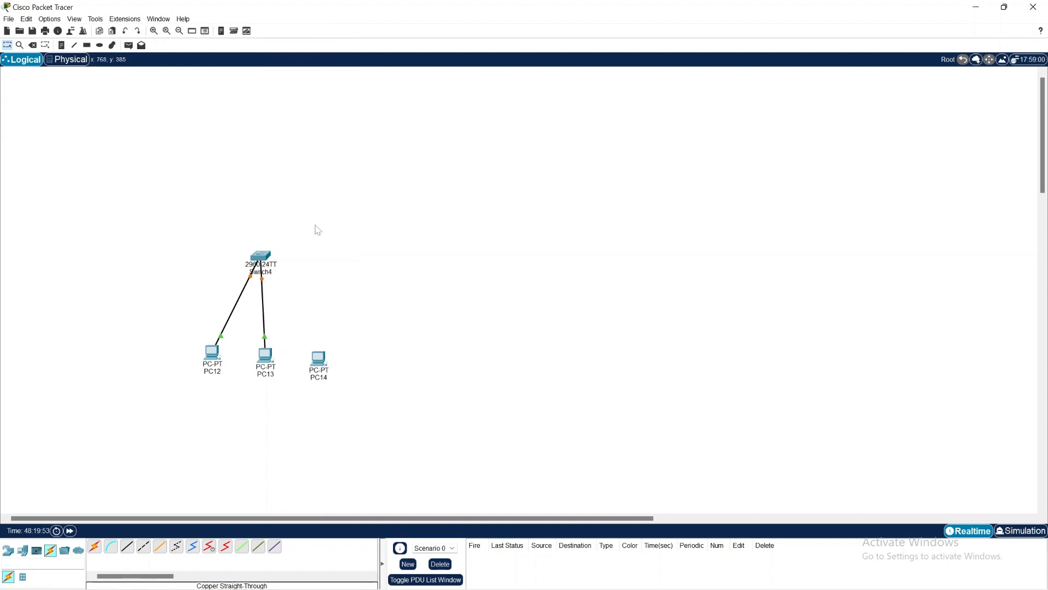
Step: Connect PC14 to FastEthernet0/3 on Switch4 with a copper straight-through cable and shift the switch slightly towards PC14
left_click(134, 547)
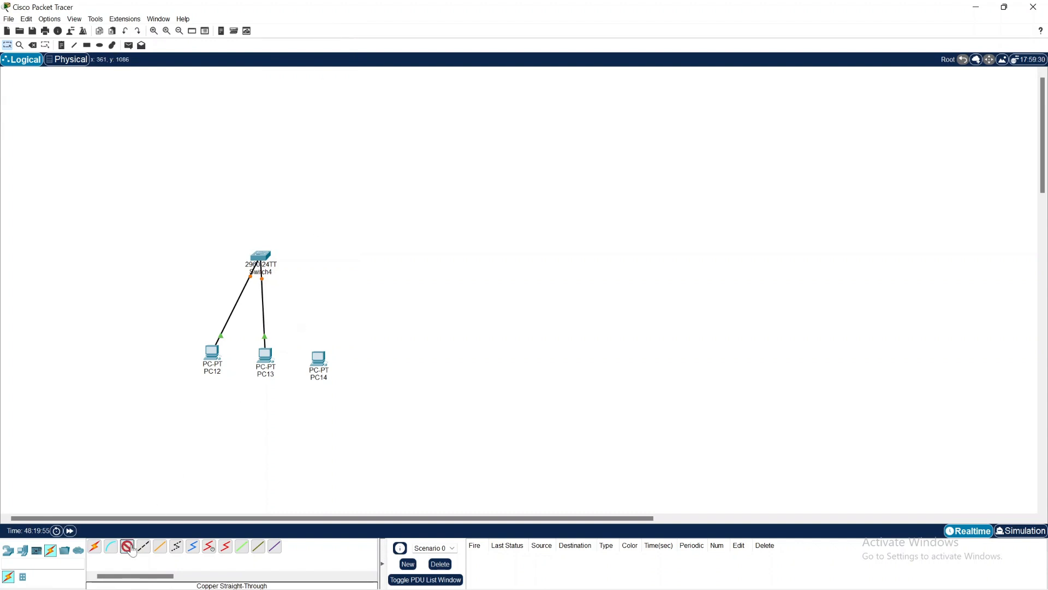
left_click(326, 358)
left_click(380, 404)
left_click(262, 254)
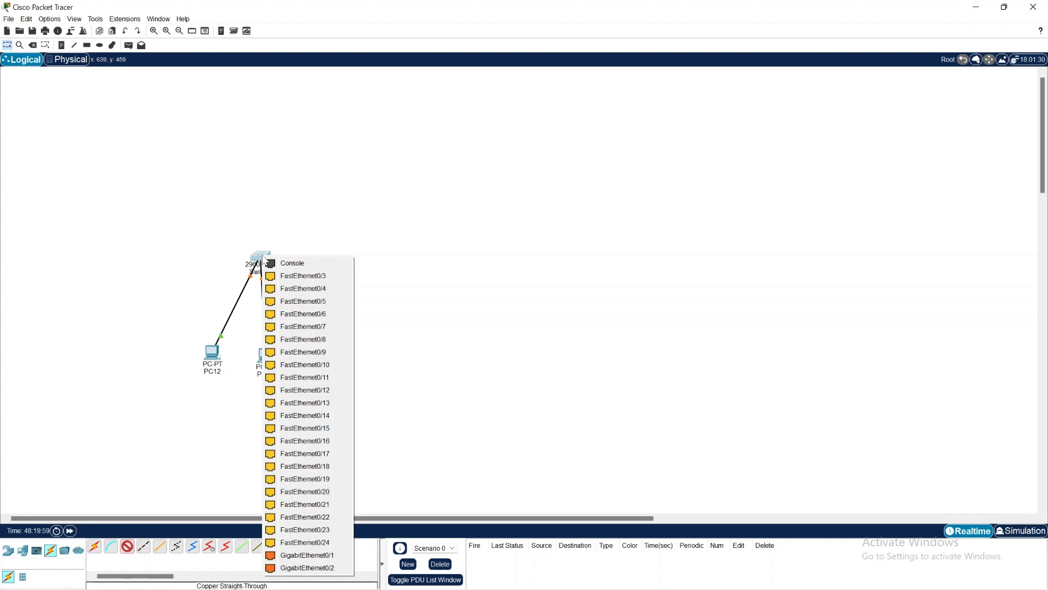
left_click(316, 274)
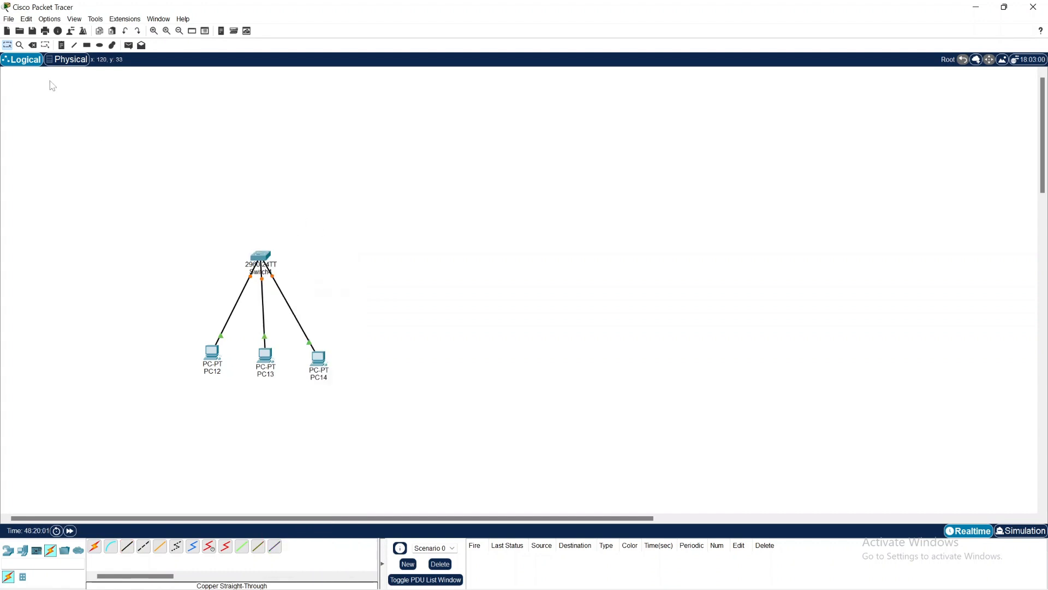
left_click(7, 45)
left_click_drag(262, 259, 278, 270)
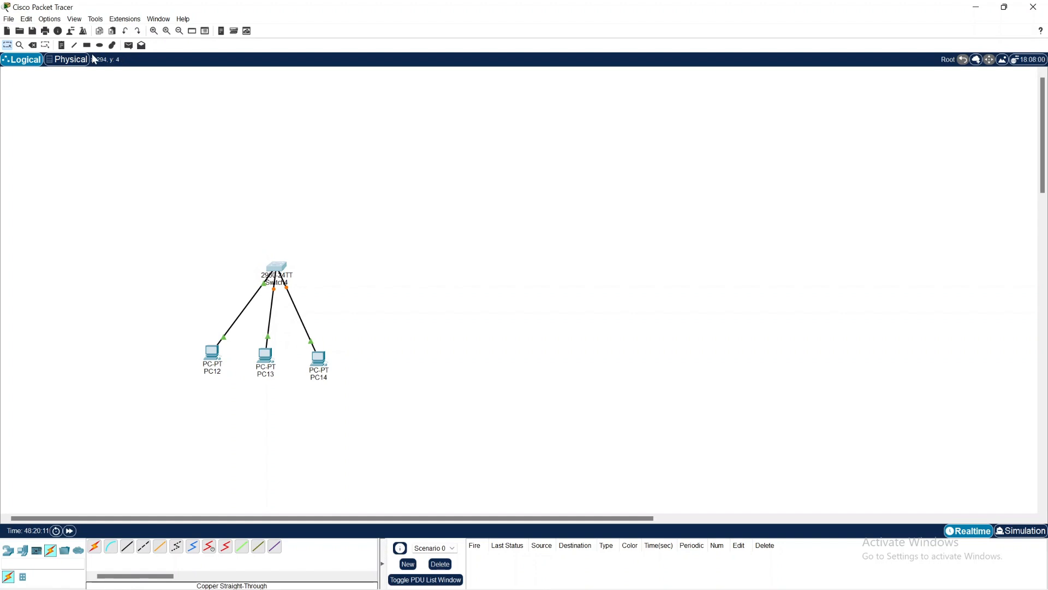
Step: Place a note above the switch with the network address 192.168.1.0 and the subnet mask 255.255.255.0 on separate lines
left_click(61, 45)
left_click(266, 214)
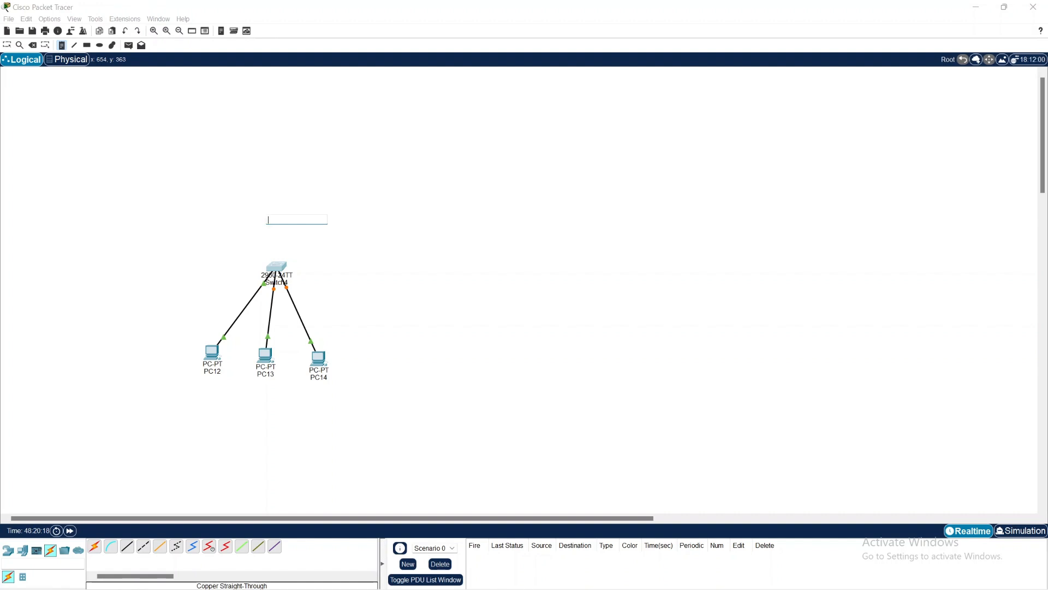
type("192.168.1.0")
key("Return")
type("255.255")
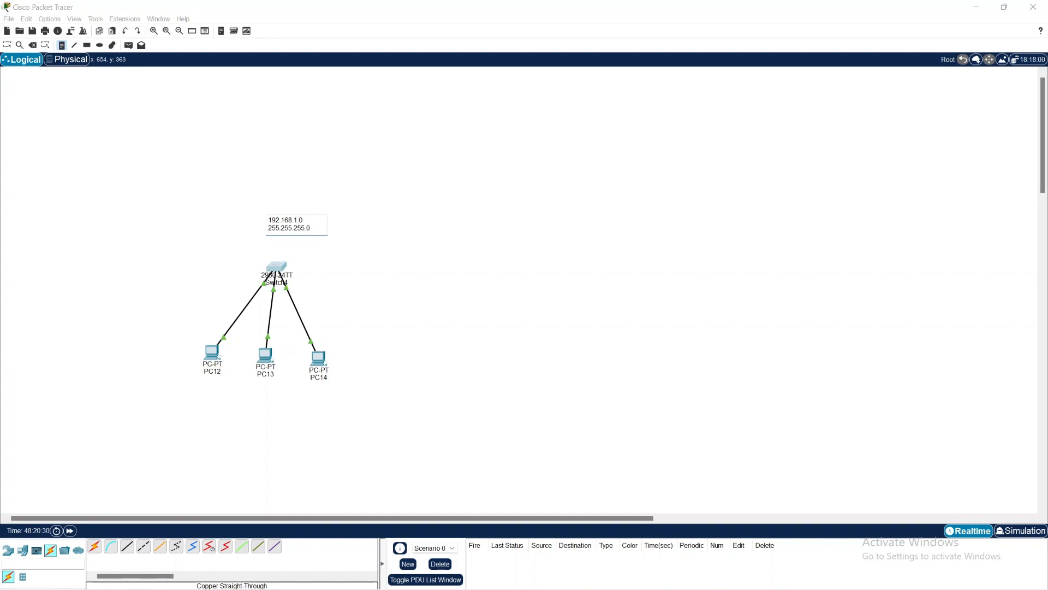
type(".255.0")
key("Return")
Step: Add the host range 192.168.1.1 - 192.168.1.254 as the third line of the note and finish it
type("192.168.1.1 - 192.168.1.254")
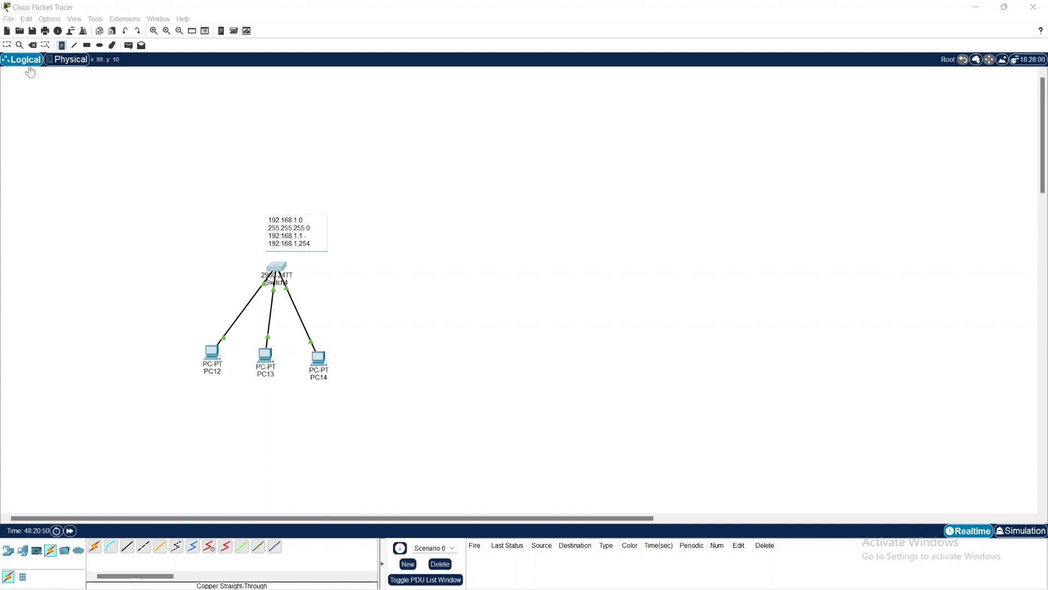
left_click(8, 45)
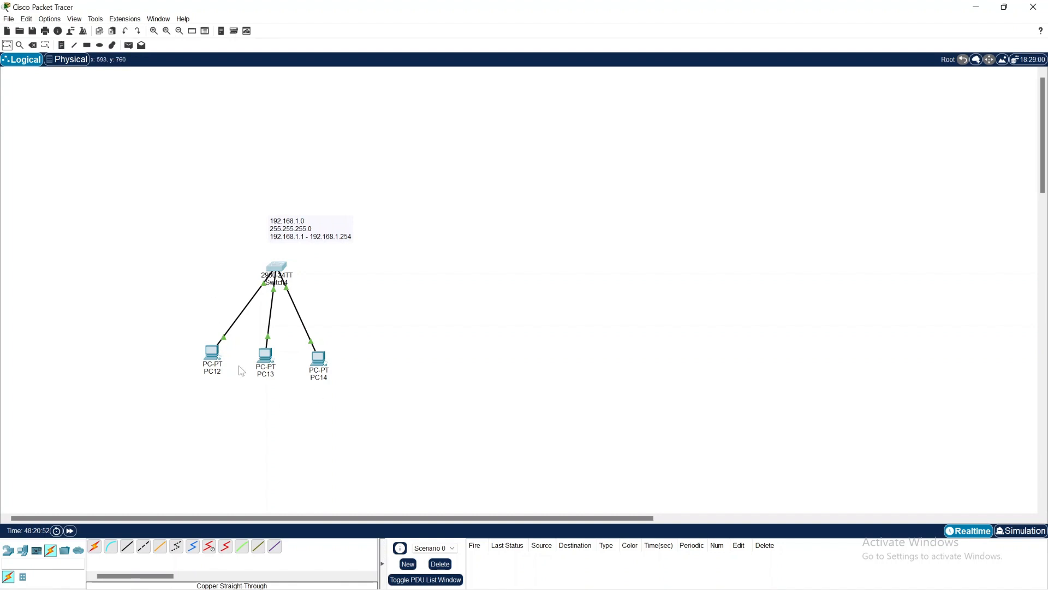
Step: Assign PC12 the static IPv4 address 192.168.1.1 with subnet mask 255.255.255.0 and close its window
left_click(218, 367)
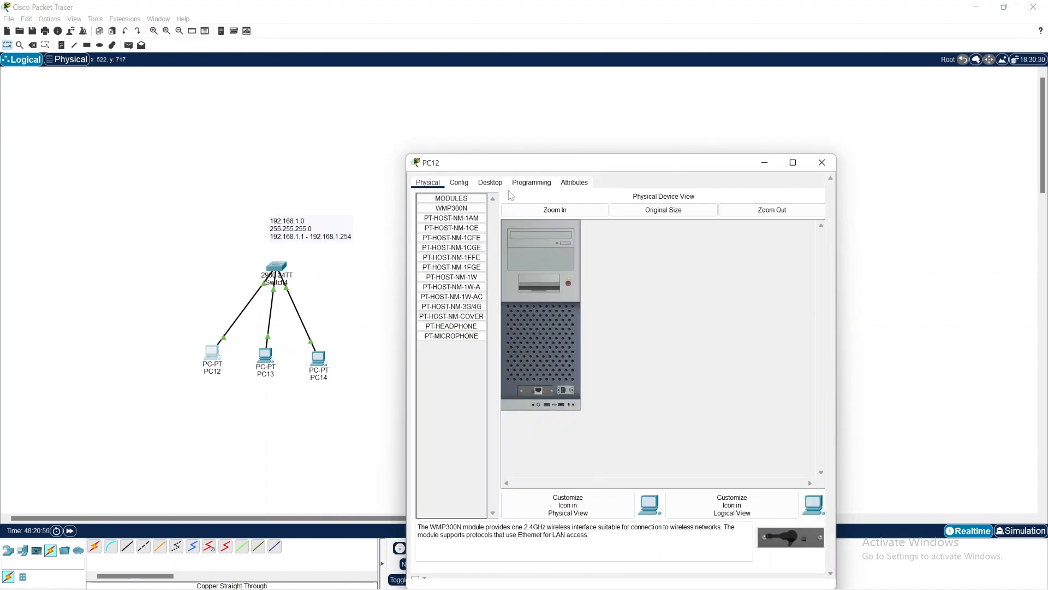
left_click_drag(512, 168, 495, 98)
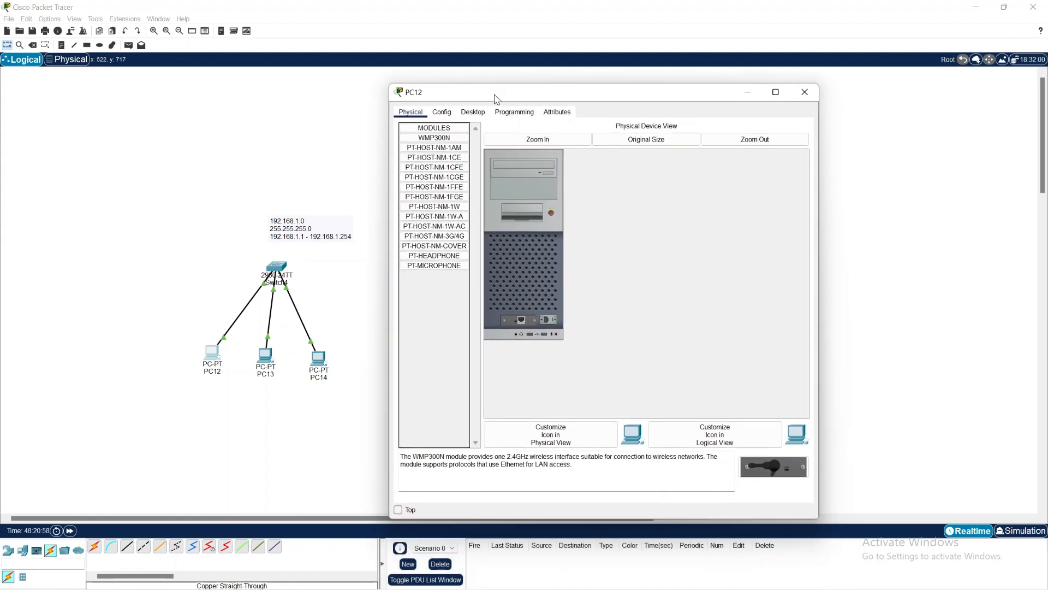
left_click(474, 111)
left_click(445, 146)
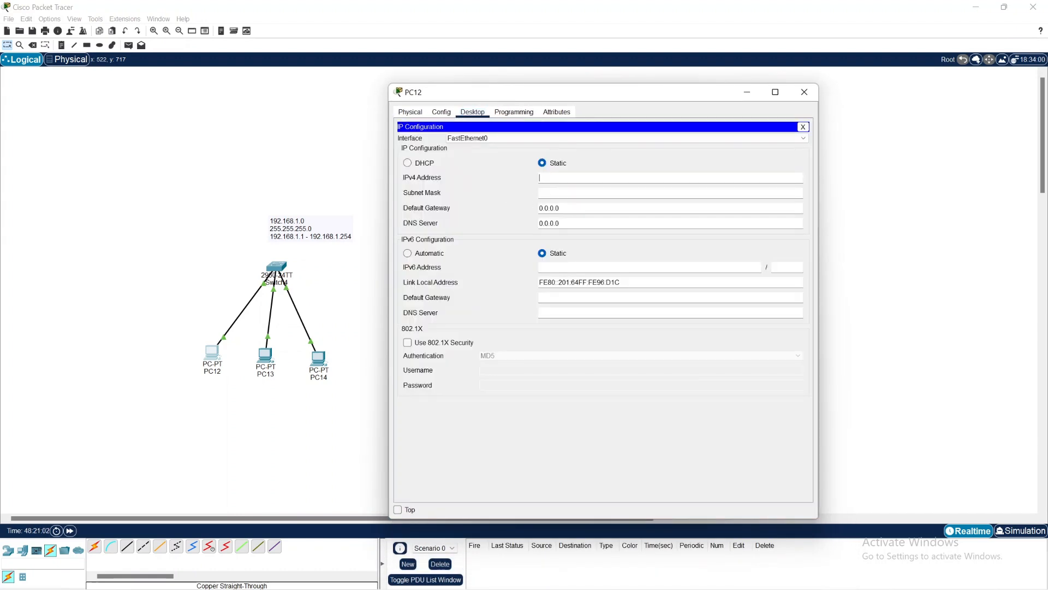
type("192.168.1.1")
left_click(576, 204)
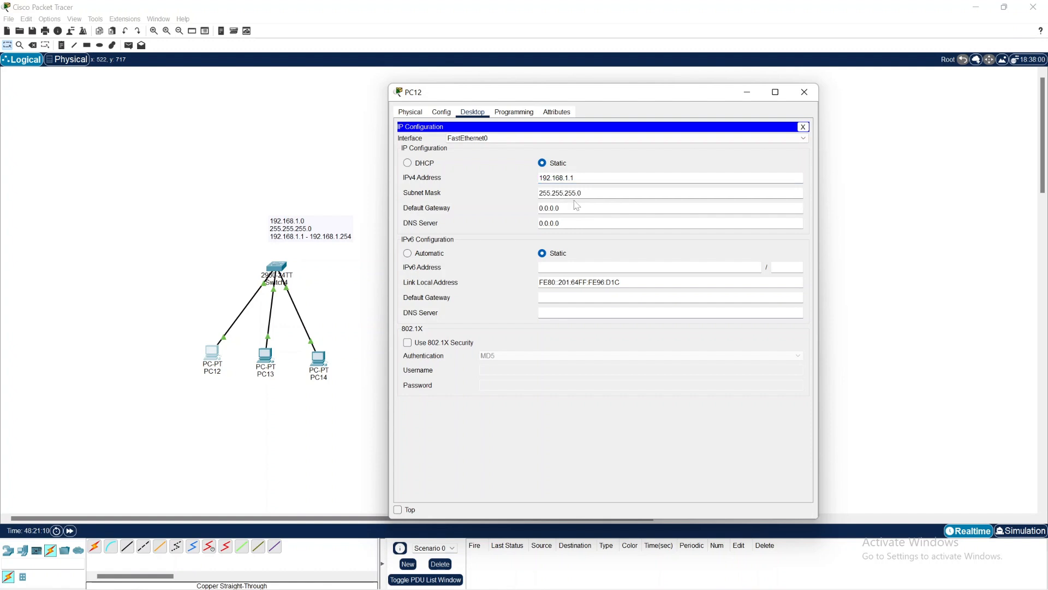
left_click(812, 97)
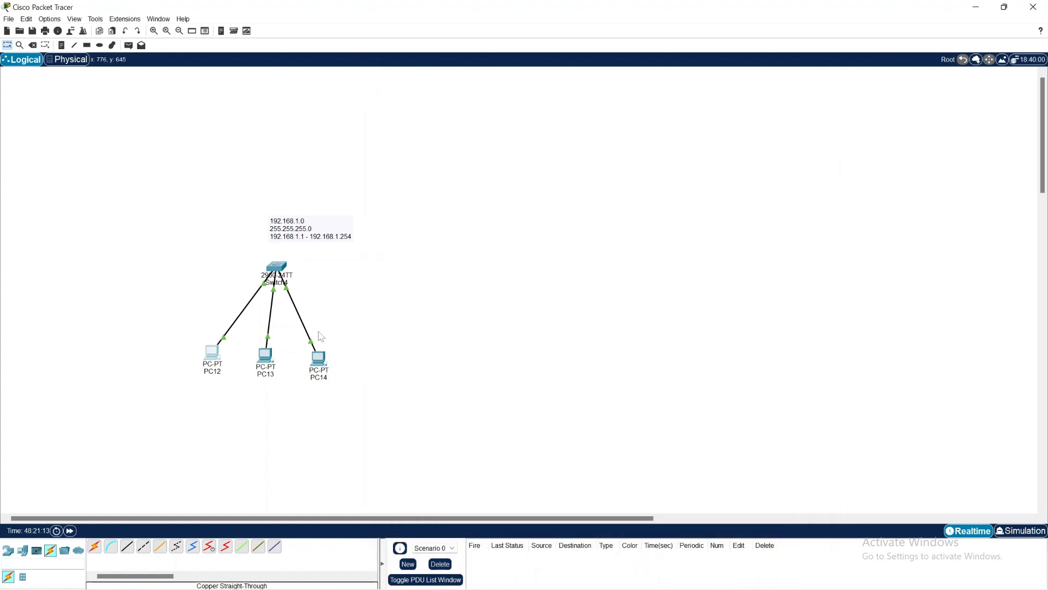
left_click(210, 363)
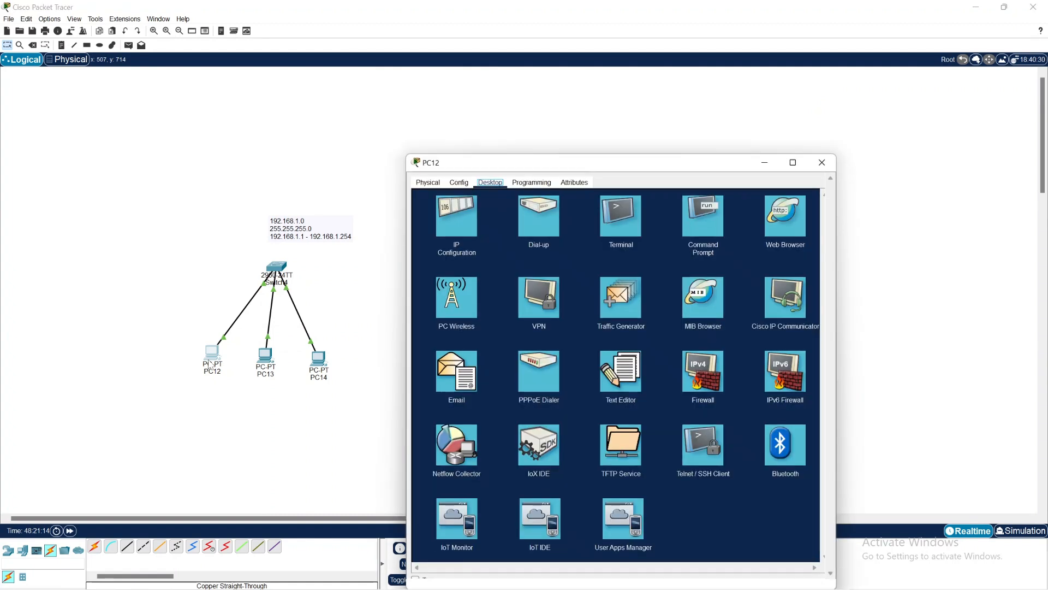
left_click(453, 208)
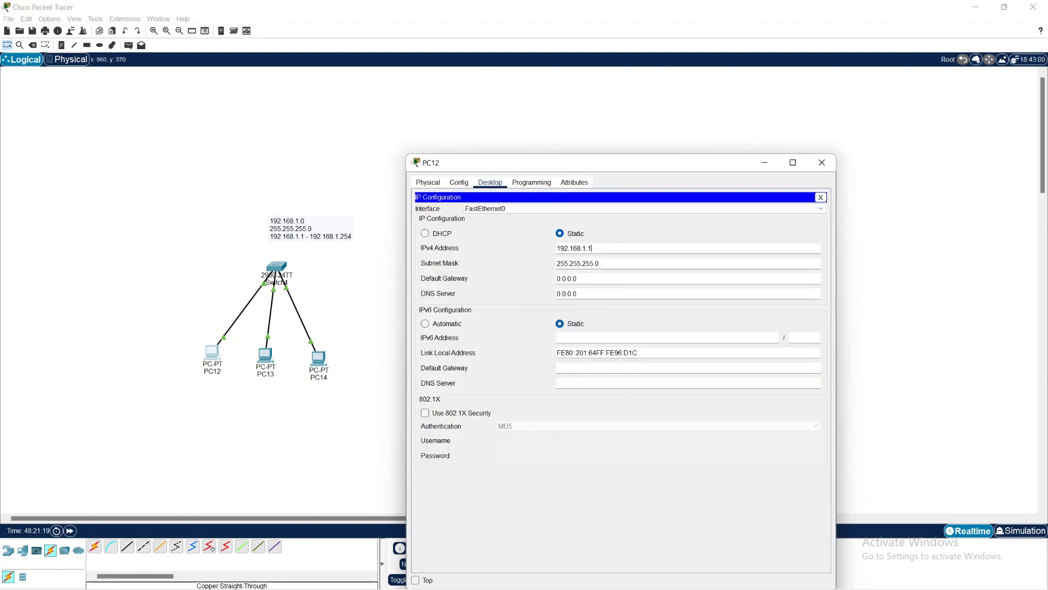
left_click_drag(592, 247, 547, 250)
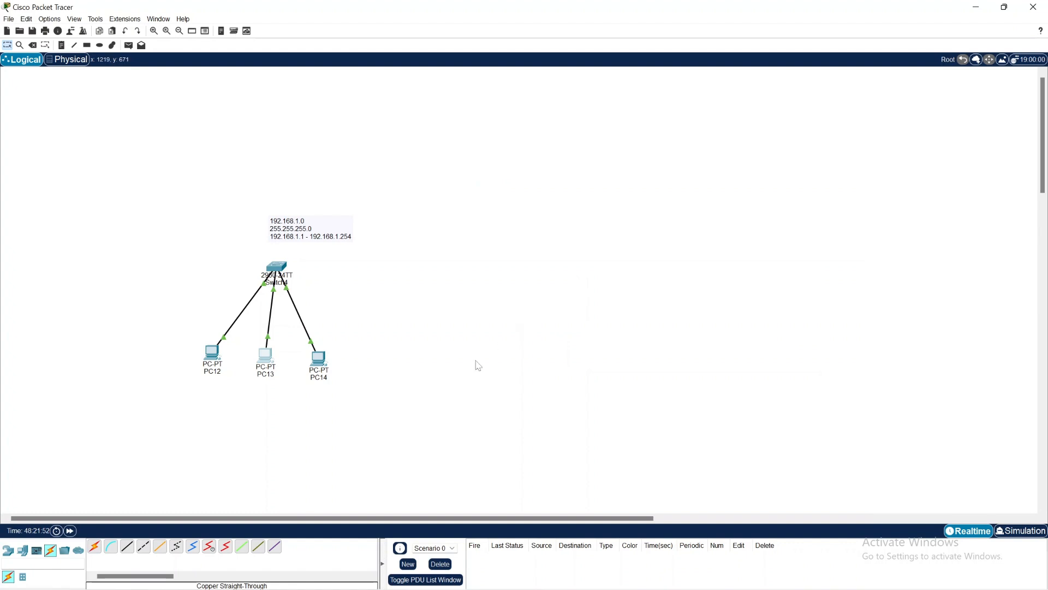
Step: Copy the IPv4 address from PC12's IP configuration
left_click(218, 356)
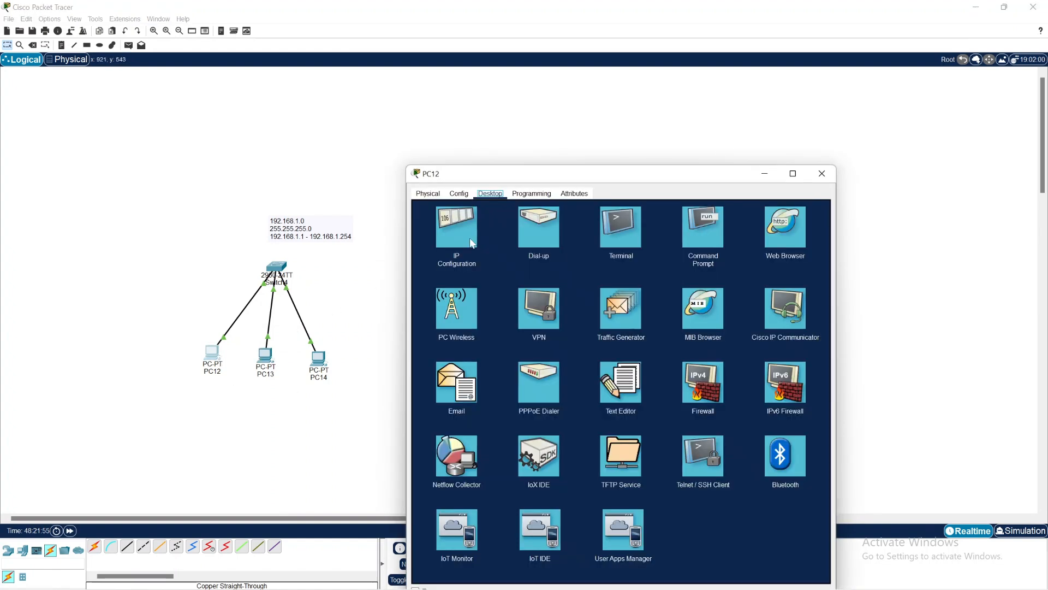
left_click(465, 227)
left_click_drag(592, 259, 557, 260)
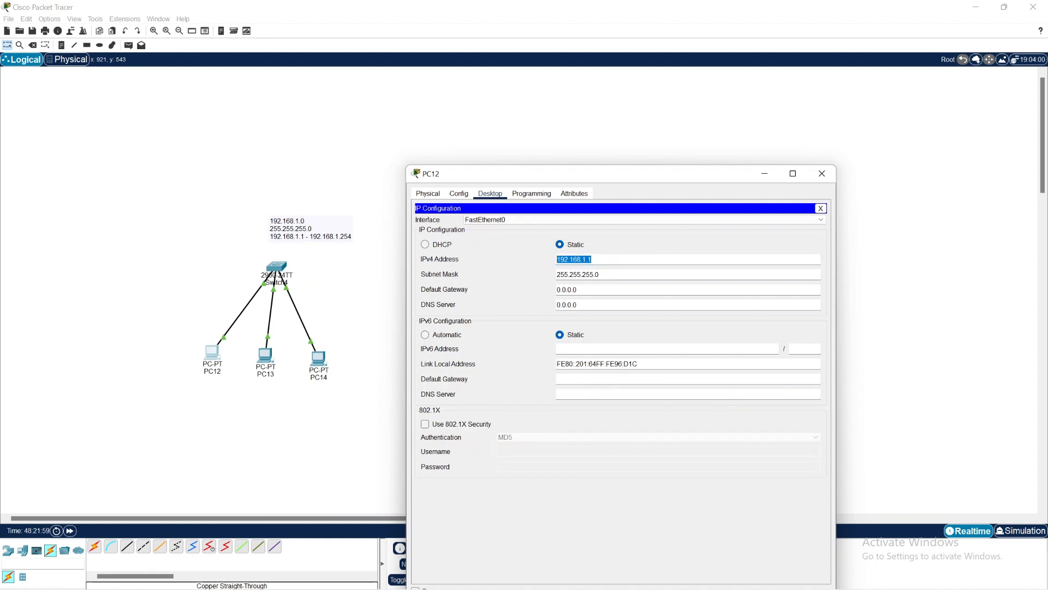
right_click(579, 259)
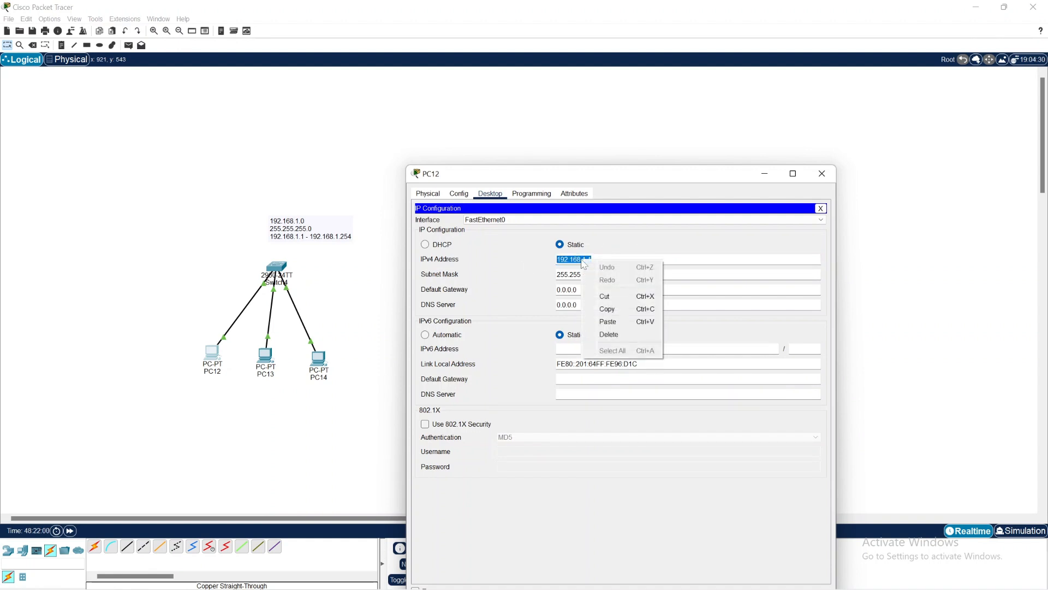
left_click(618, 311)
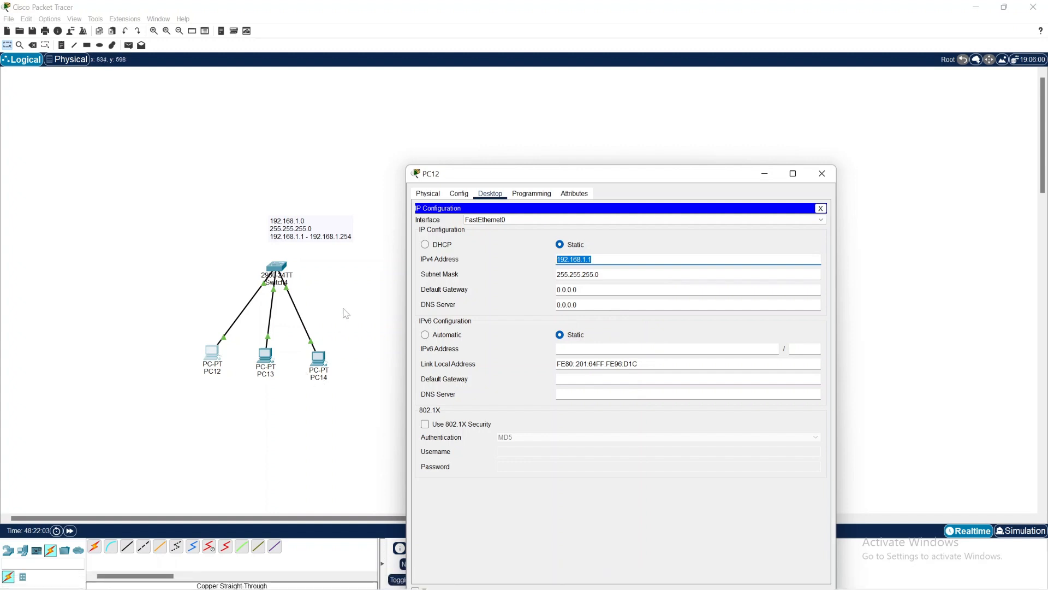
Step: Try to use PC12's copied address unchanged as the IPv4 address of PC13
left_click(273, 360)
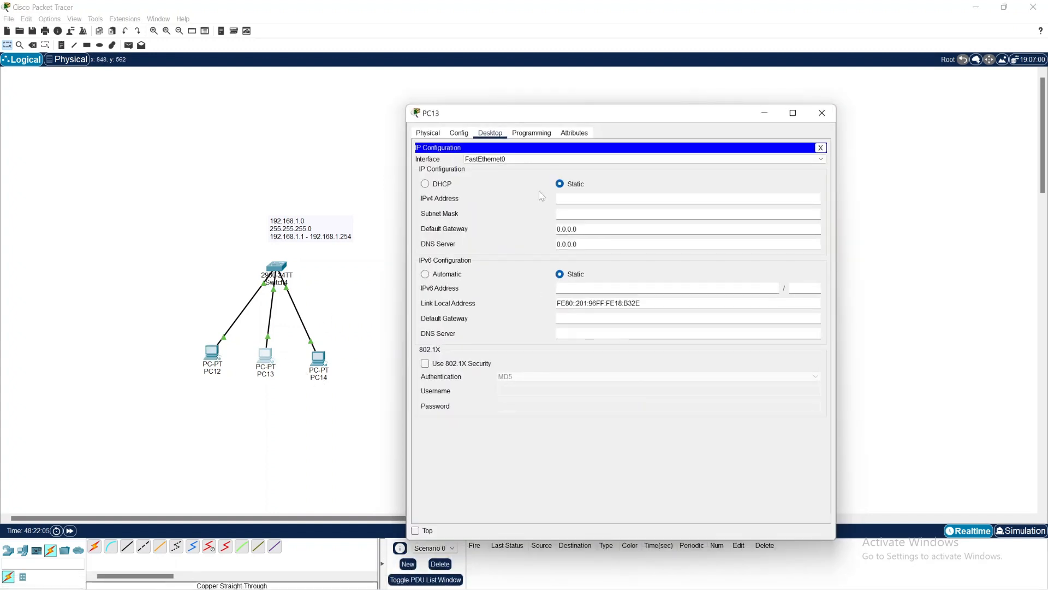
right_click(575, 197)
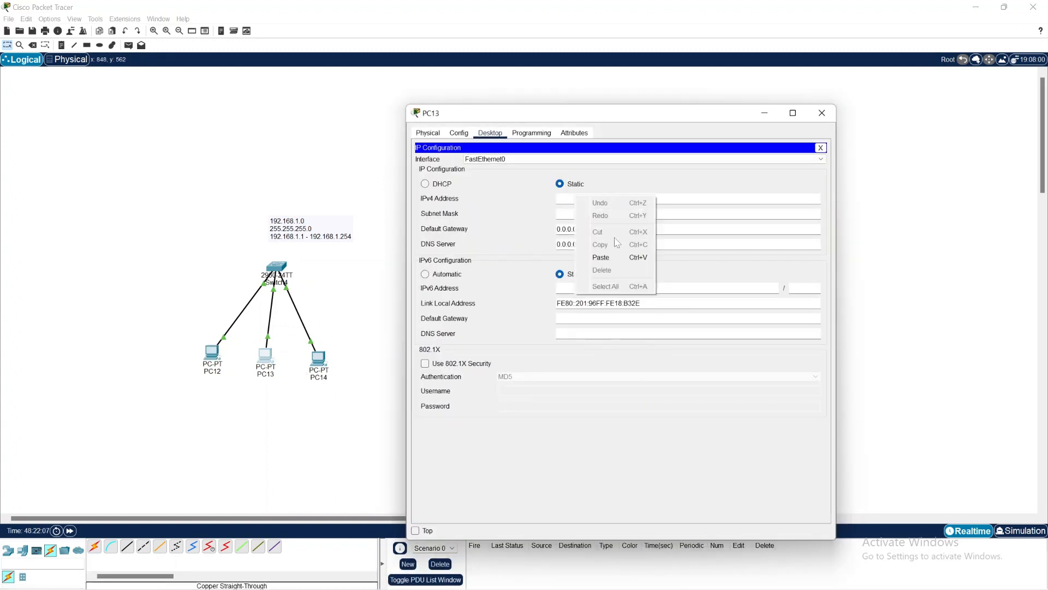
left_click(601, 257)
key("Tab")
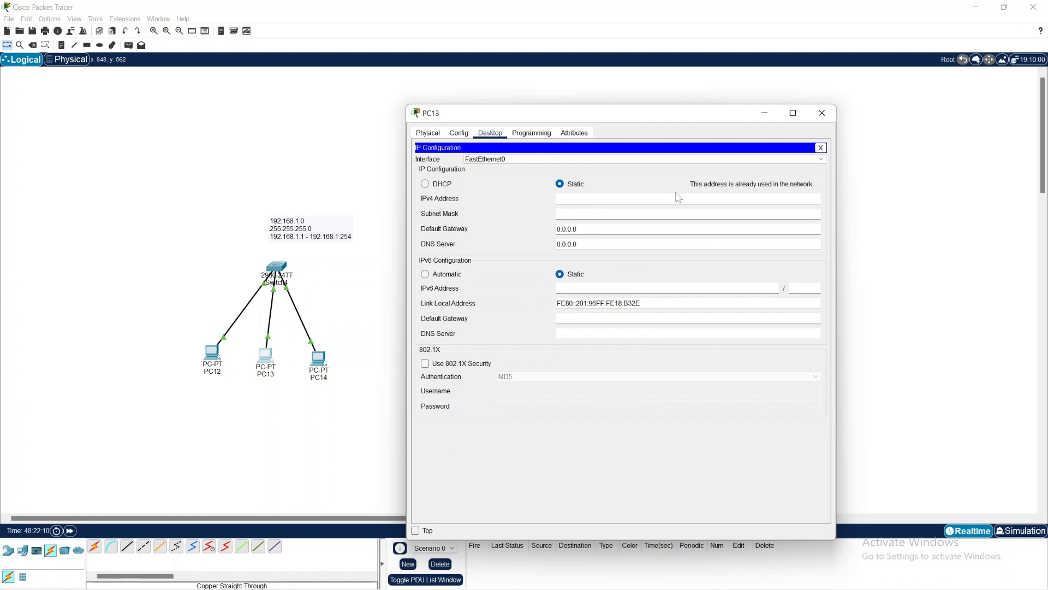
Step: Paste the copied address into PC13's IPv4 configuration, change it to 192.168.1.2, apply it and close the window
left_click(699, 199)
right_click(616, 199)
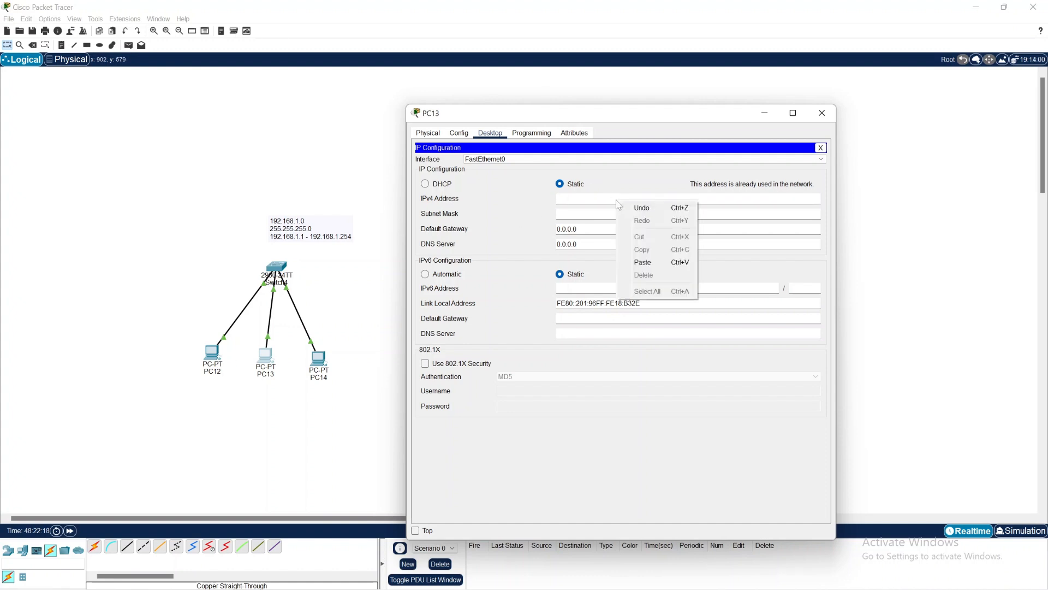
left_click(655, 263)
key("ctrl+v")
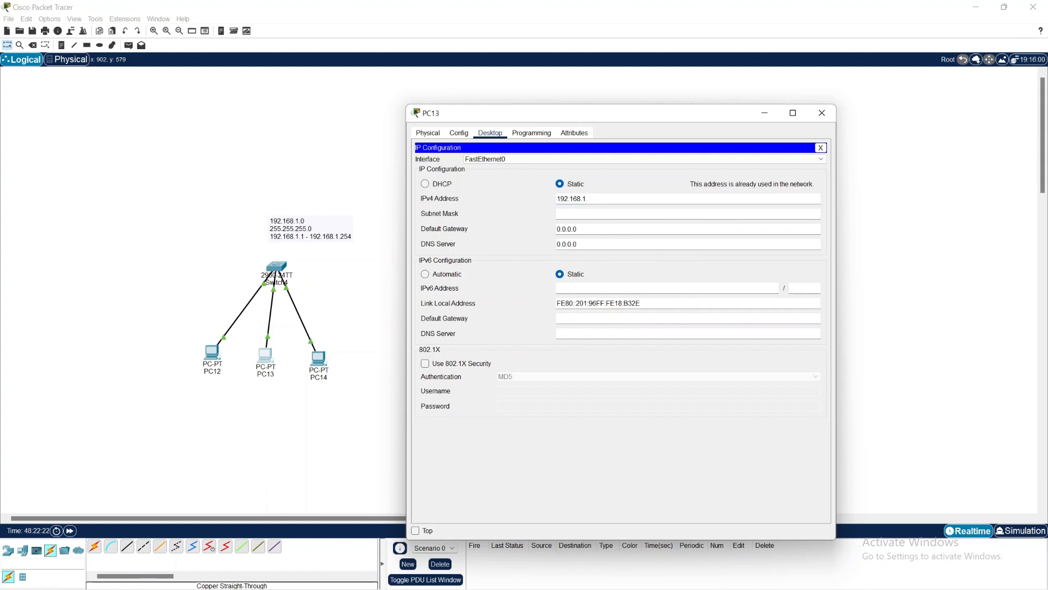
type("2")
key("Tab")
left_click(821, 113)
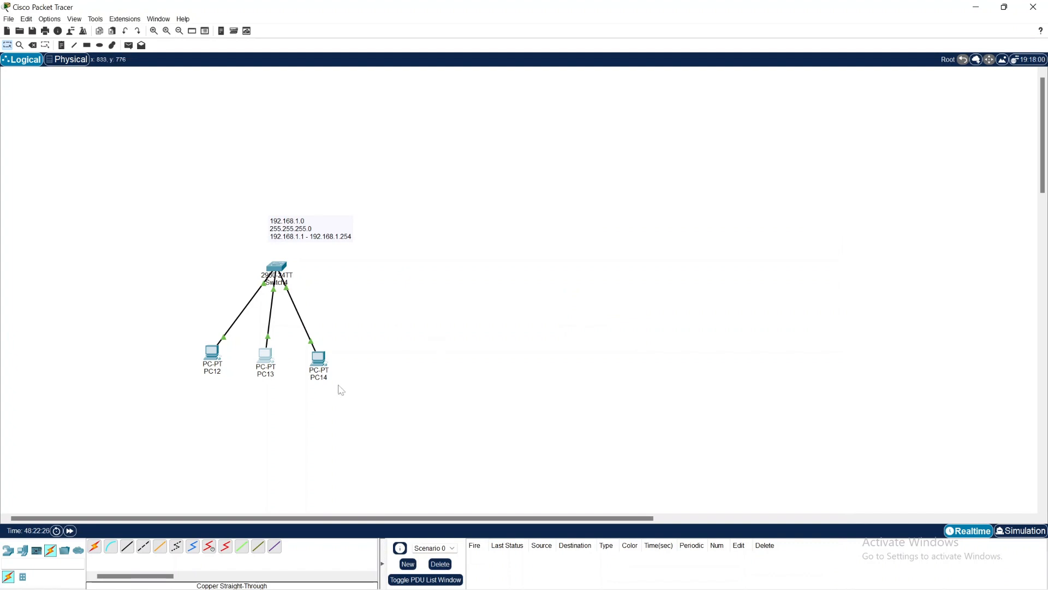
Step: Assign PC14 the static IPv4 address 192.168.1.3 with subnet mask 255.255.255.0, reusing the copied address, and close its window
left_click(320, 360)
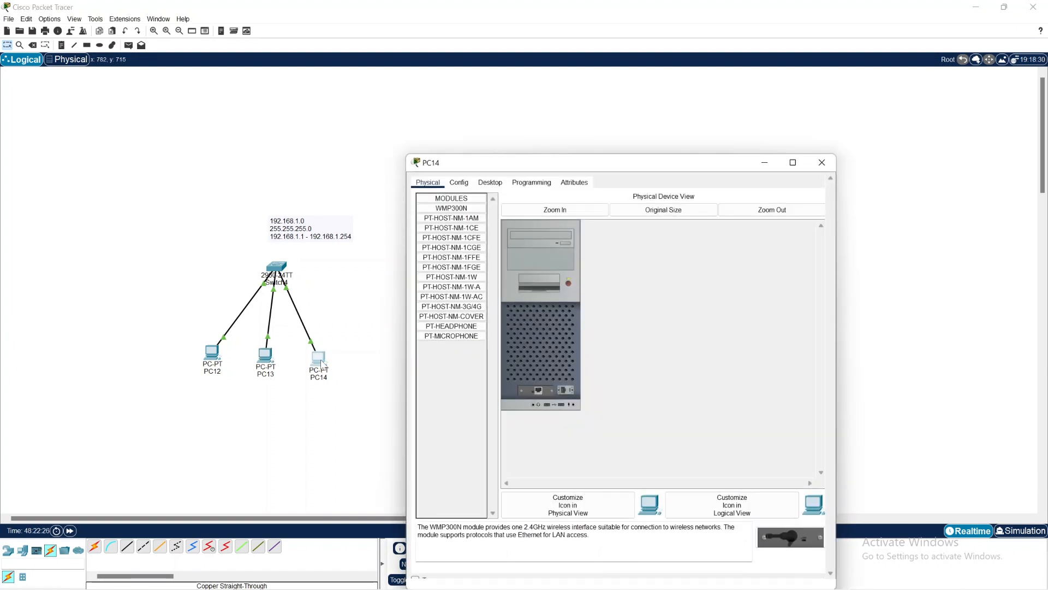
left_click(489, 182)
left_click(463, 215)
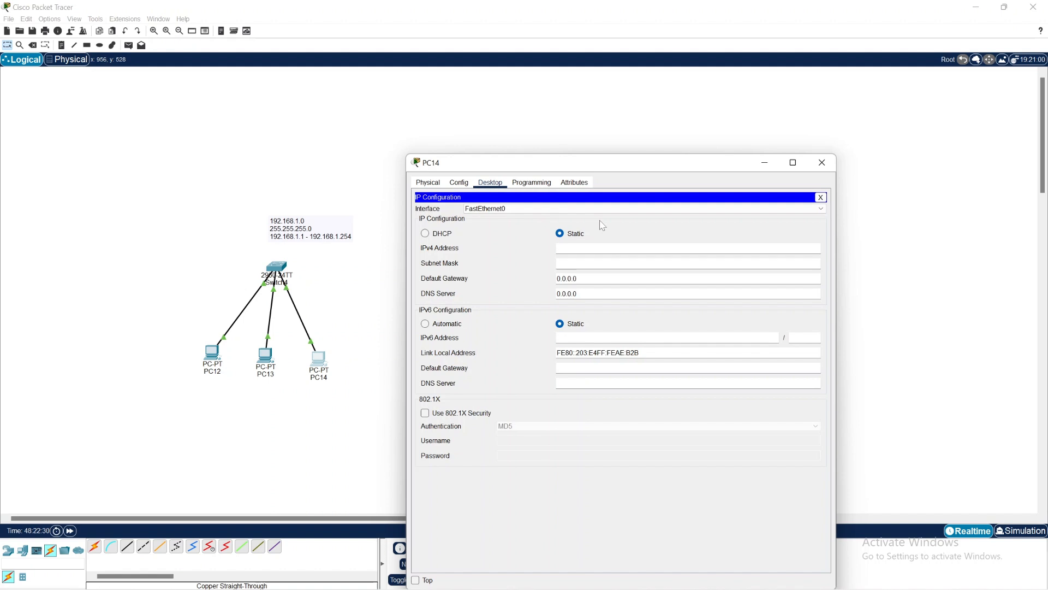
right_click(605, 249)
left_click(651, 317)
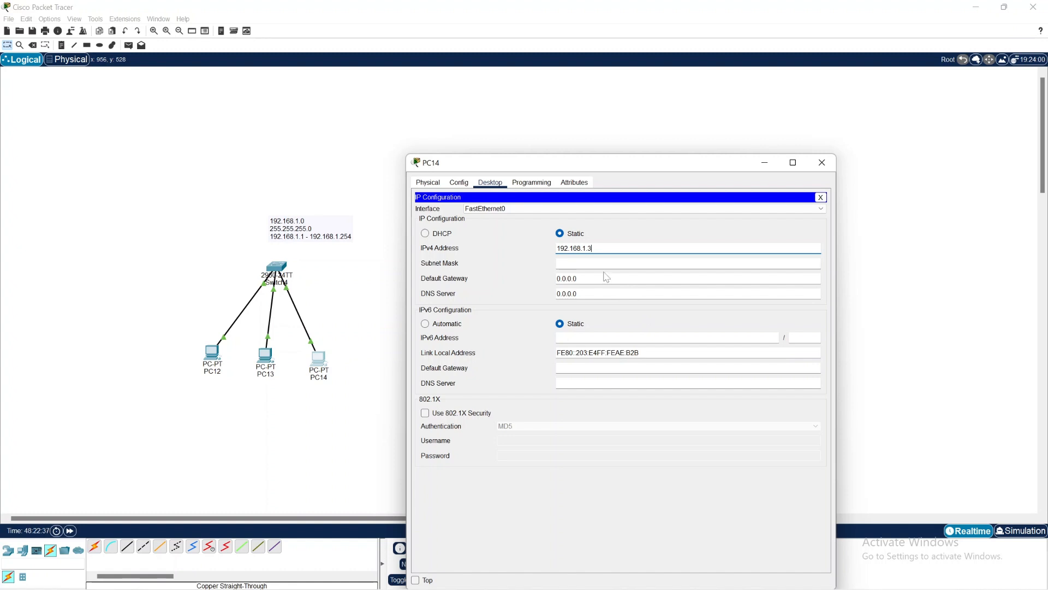
left_click(589, 264)
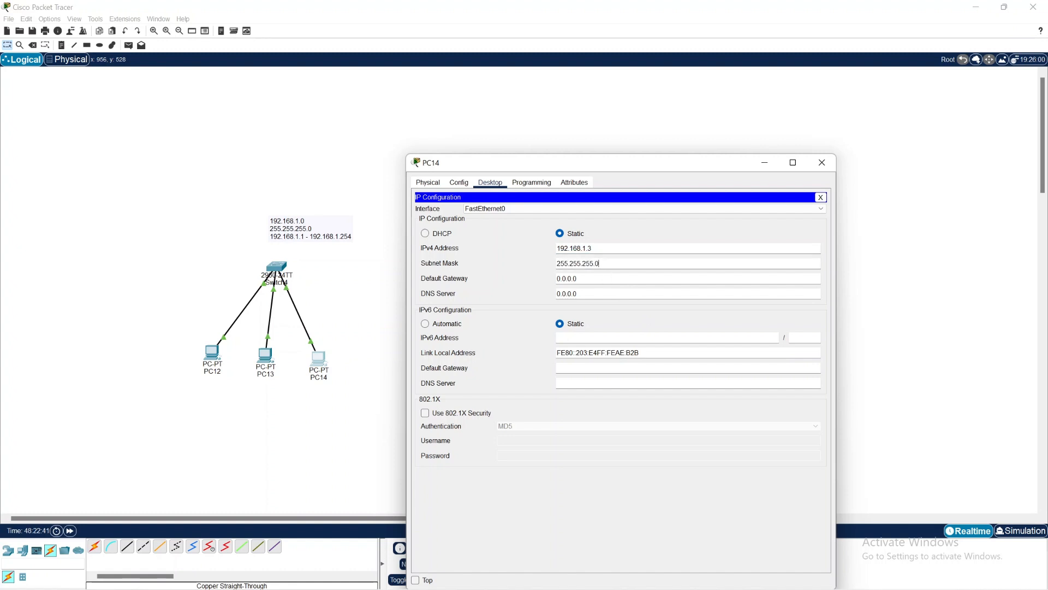
left_click_drag(599, 263, 556, 263)
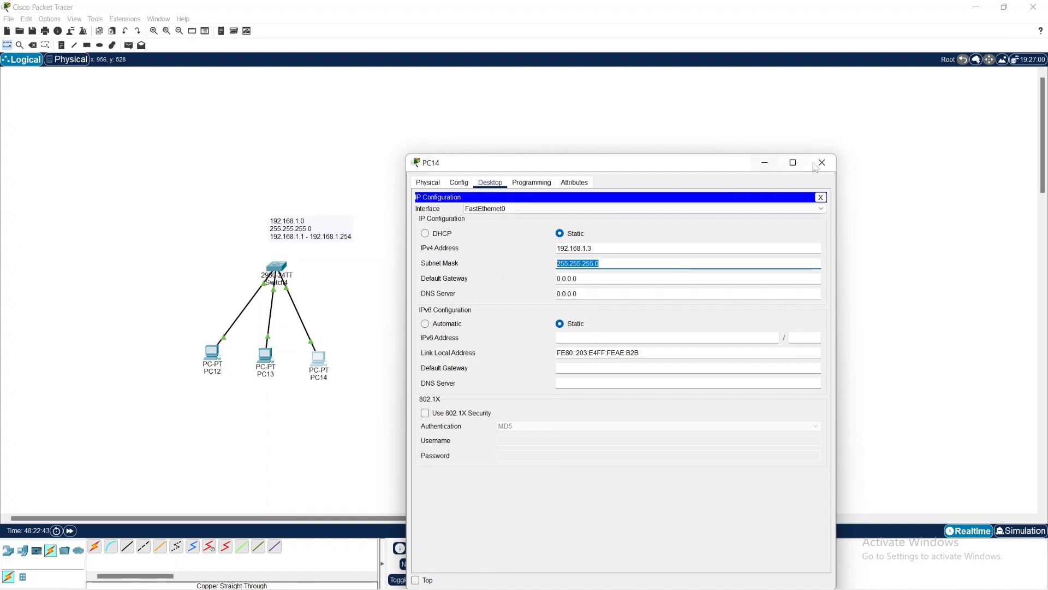
left_click(831, 162)
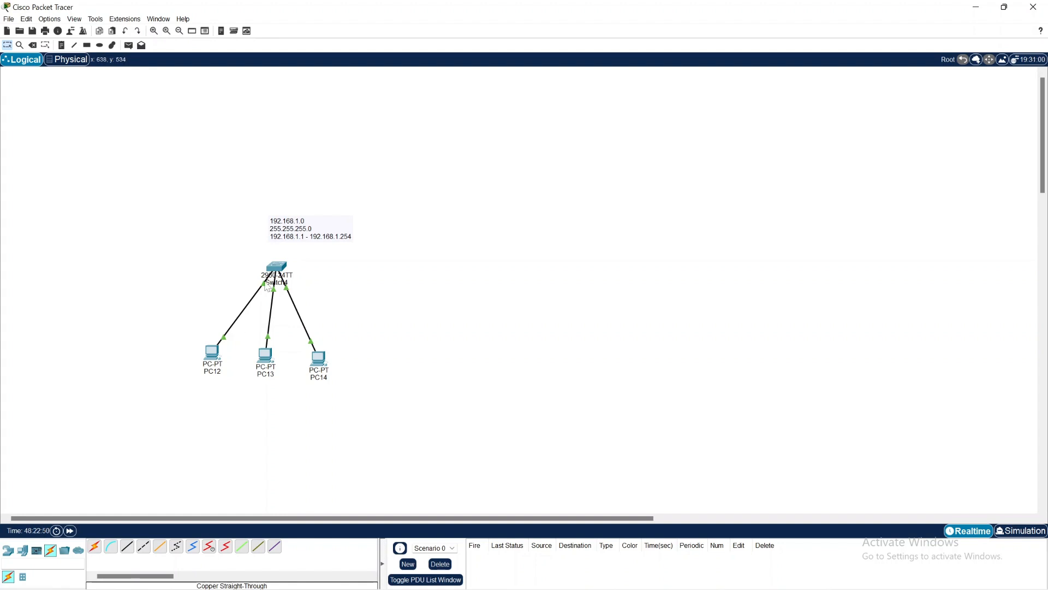
Step: Add a second 2960 switch to the workspace, to the right of the existing switch and level with it
mouse_move(280, 275)
left_click(6, 552)
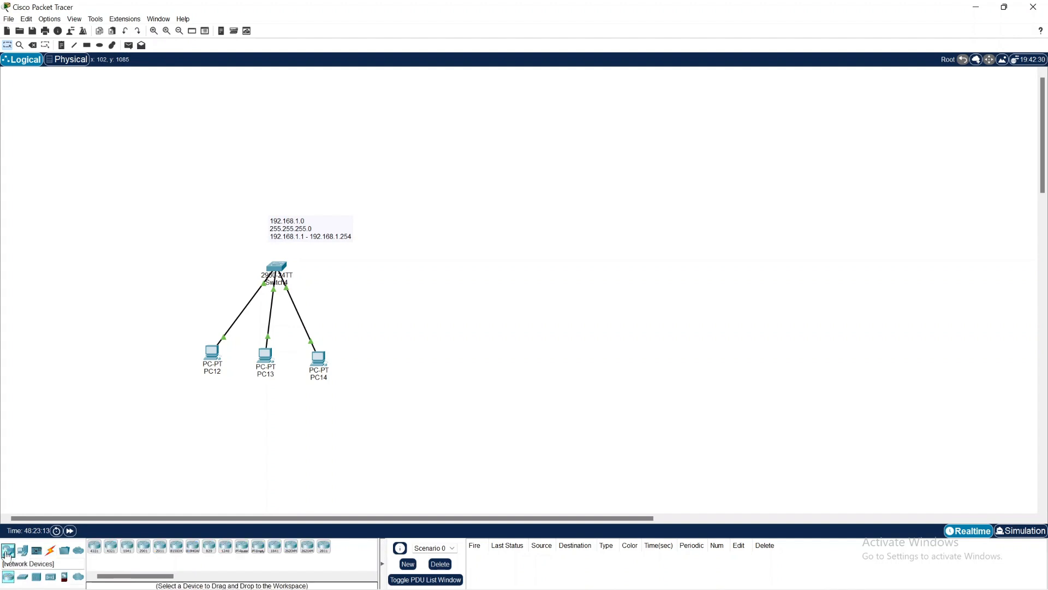
left_click(23, 576)
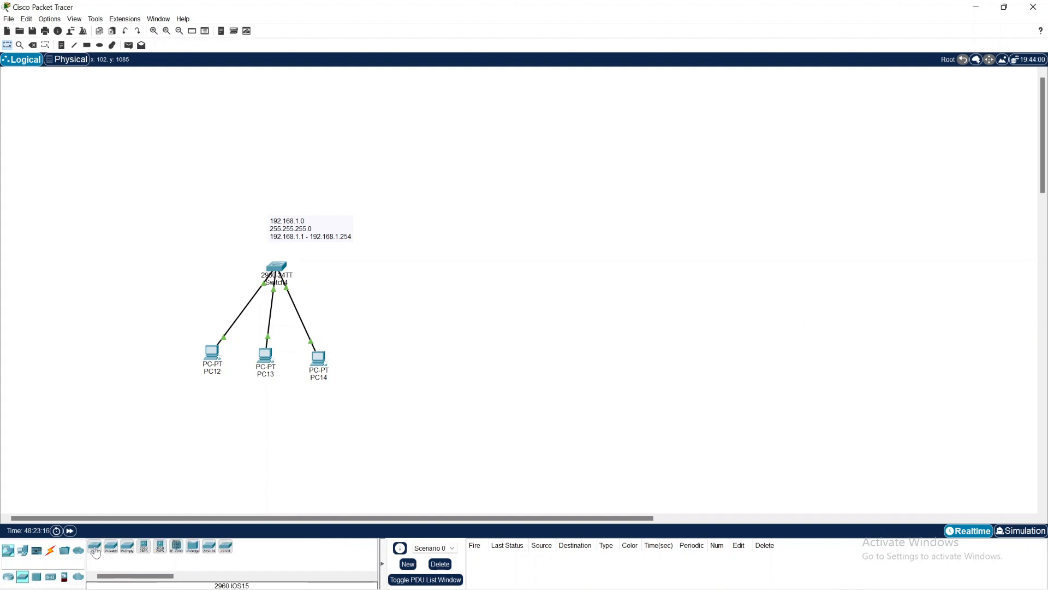
left_click_drag(95, 552, 469, 275)
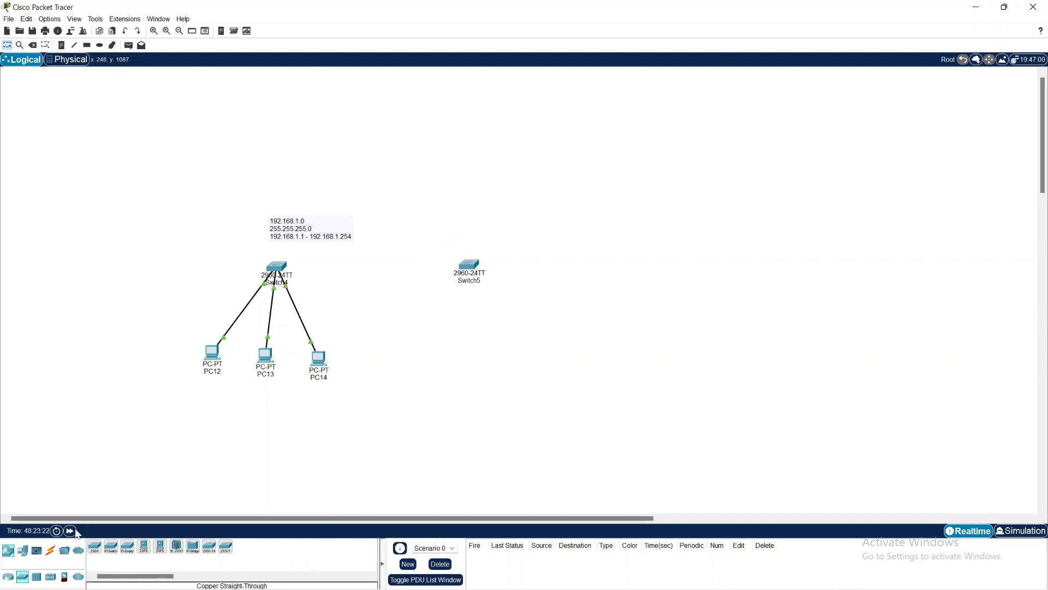
Step: Connect the two switches with a copper cross-over cable between their GigabitEthernet0/1 ports and nudge the new switch slightly right
left_click(53, 551)
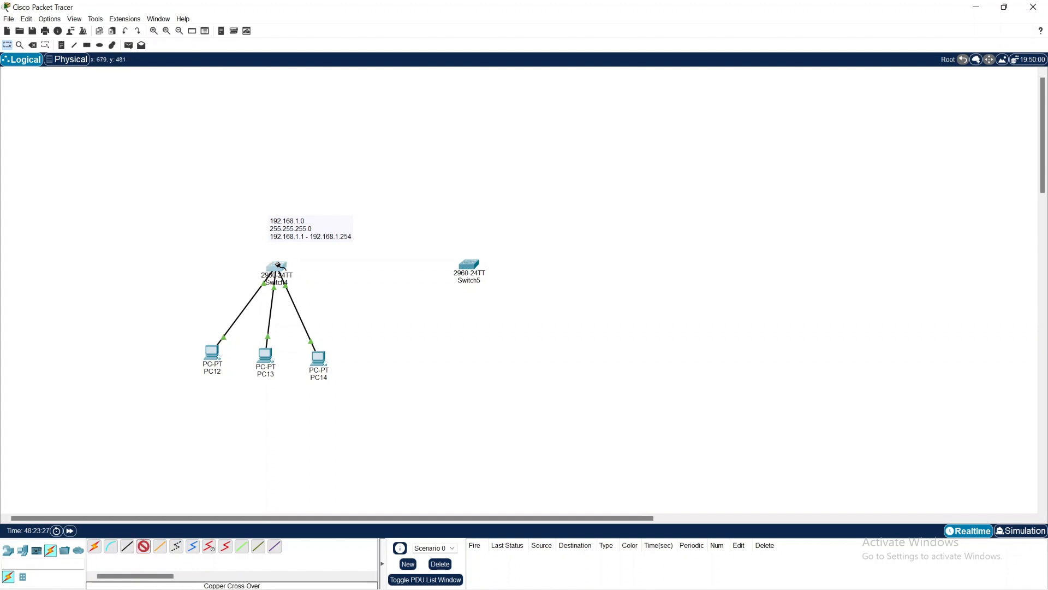
left_click(277, 265)
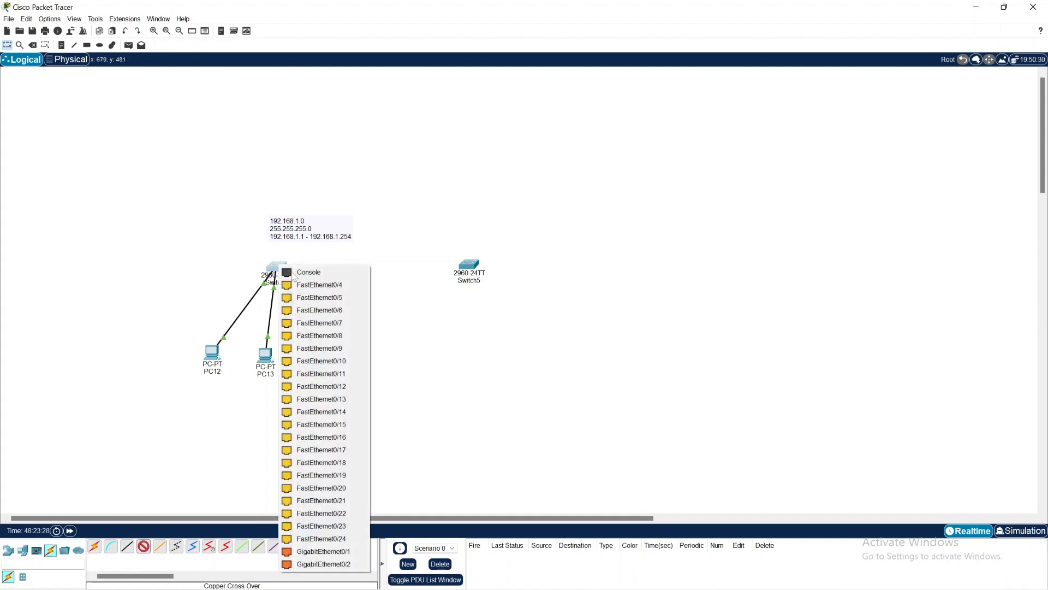
left_click(333, 553)
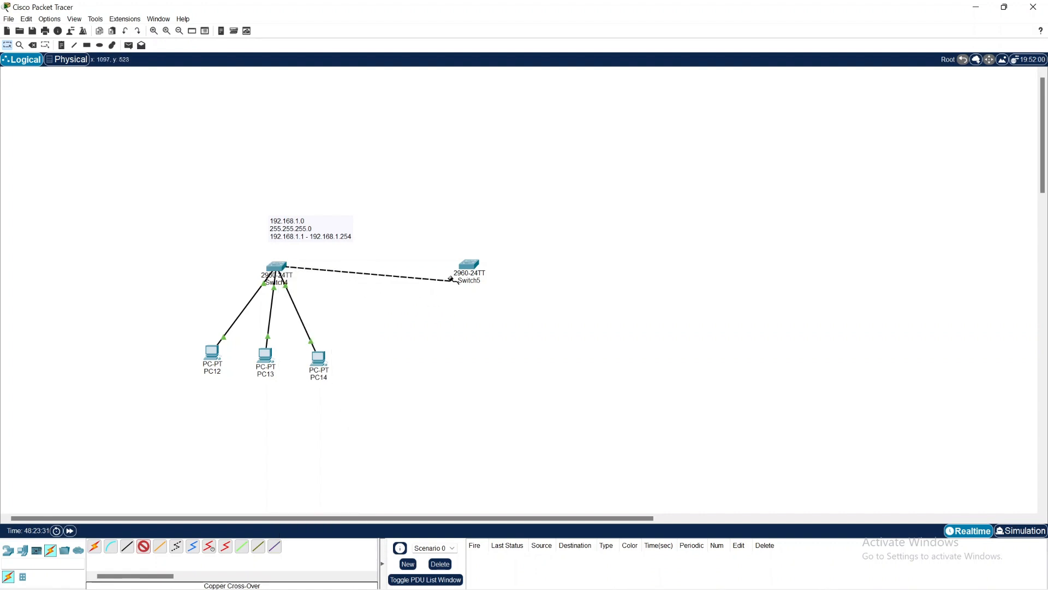
left_click(469, 264)
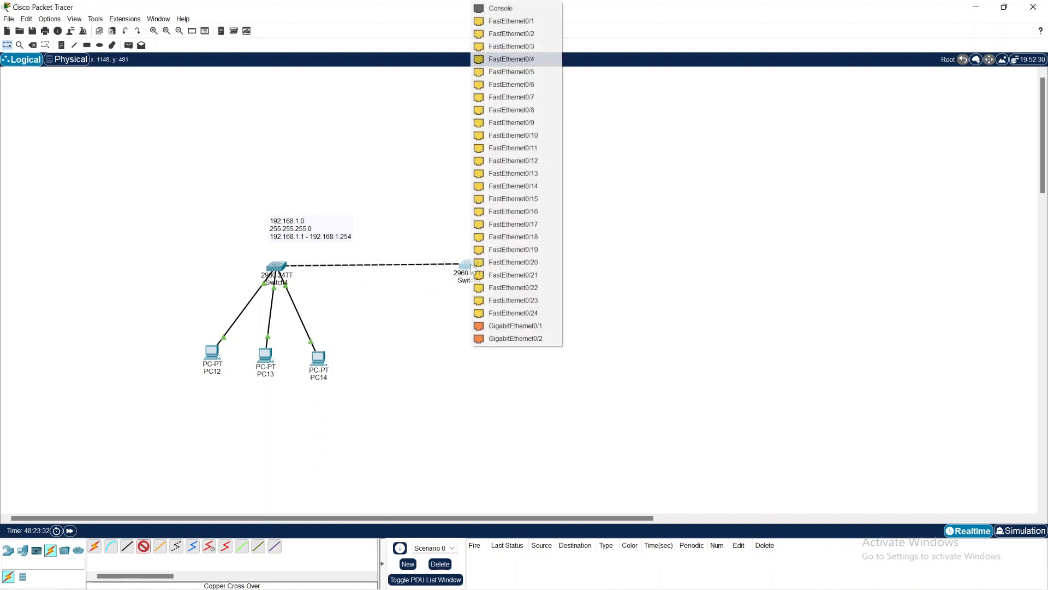
left_click(537, 326)
left_click_drag(468, 266, 481, 270)
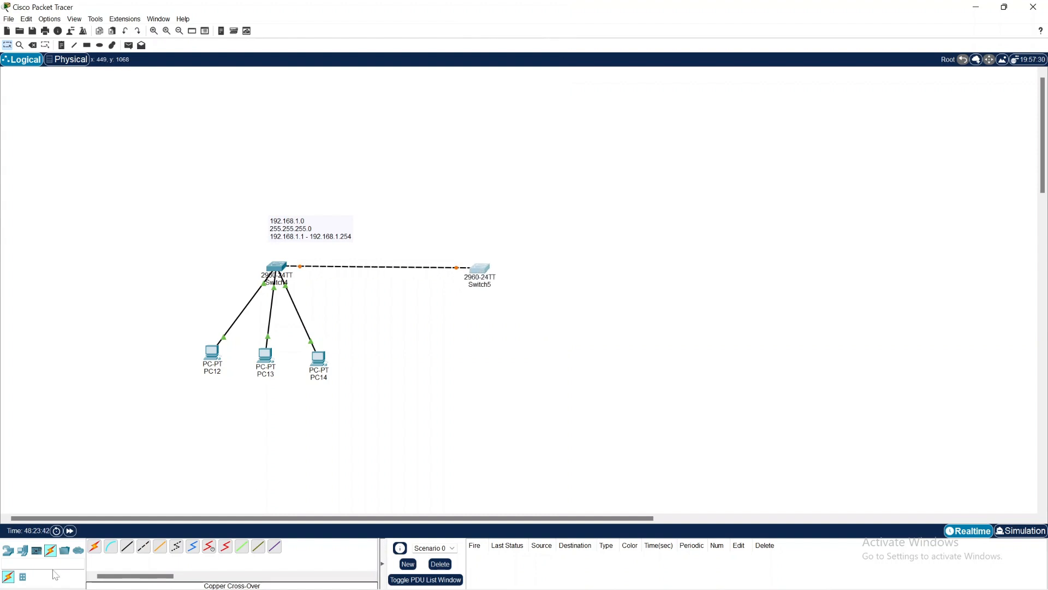
Step: Place two PCs side by side below the second switch
left_click(22, 550)
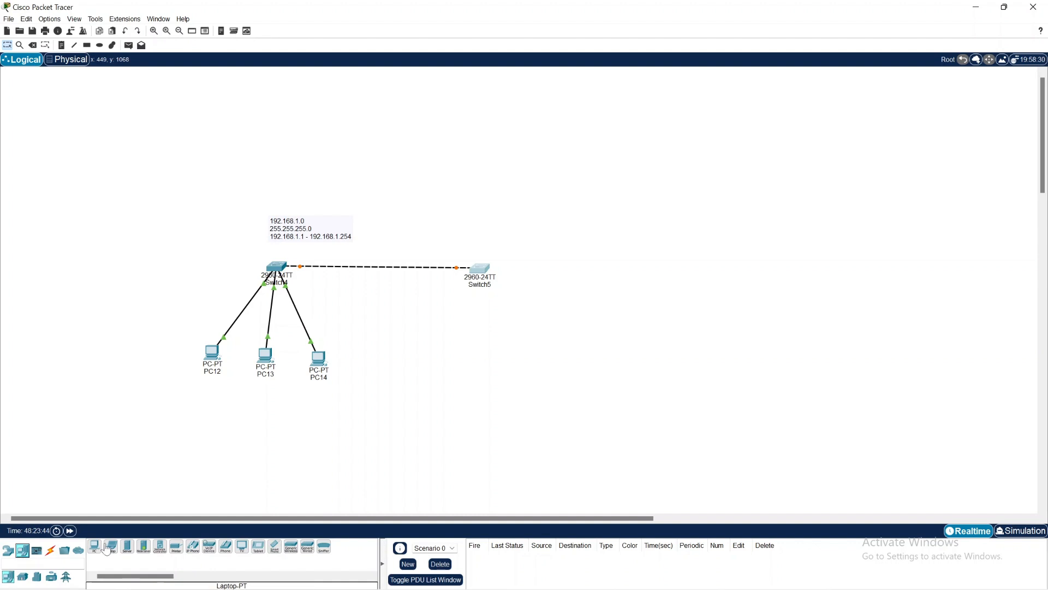
left_click(95, 548)
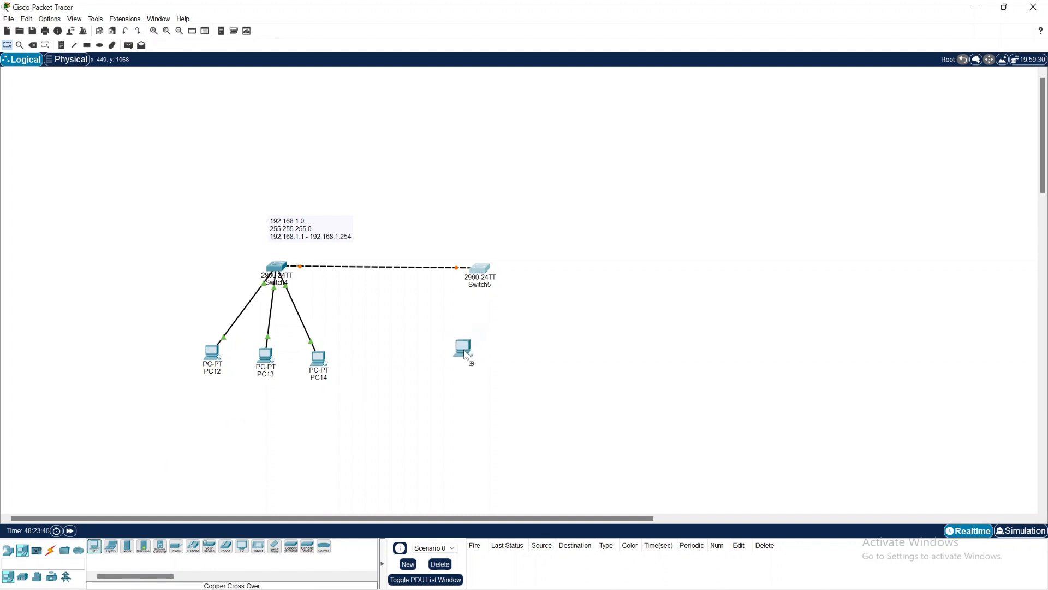
left_click(453, 365)
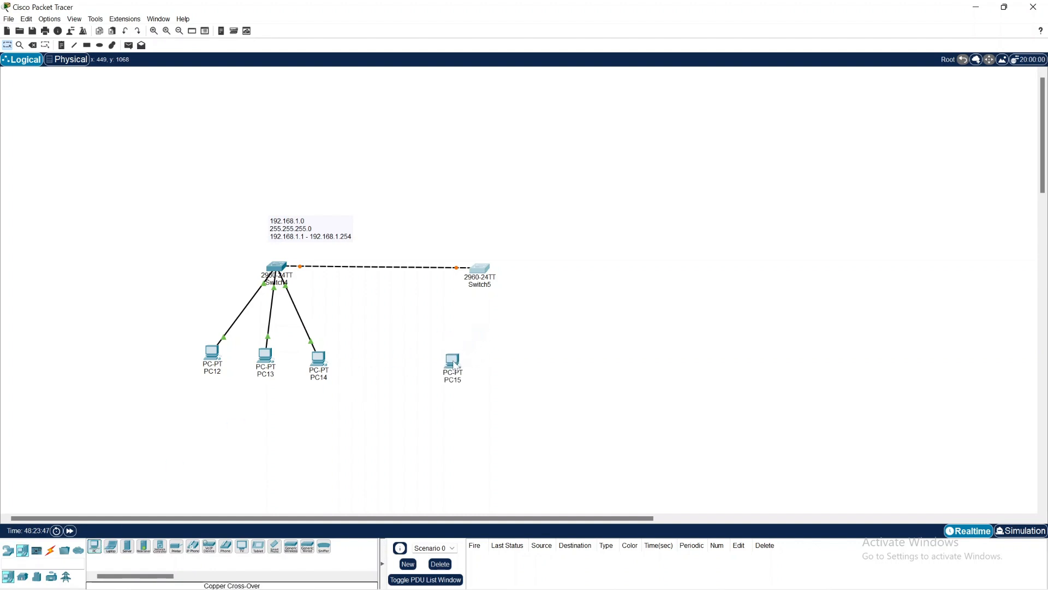
left_click(92, 550)
left_click(515, 365)
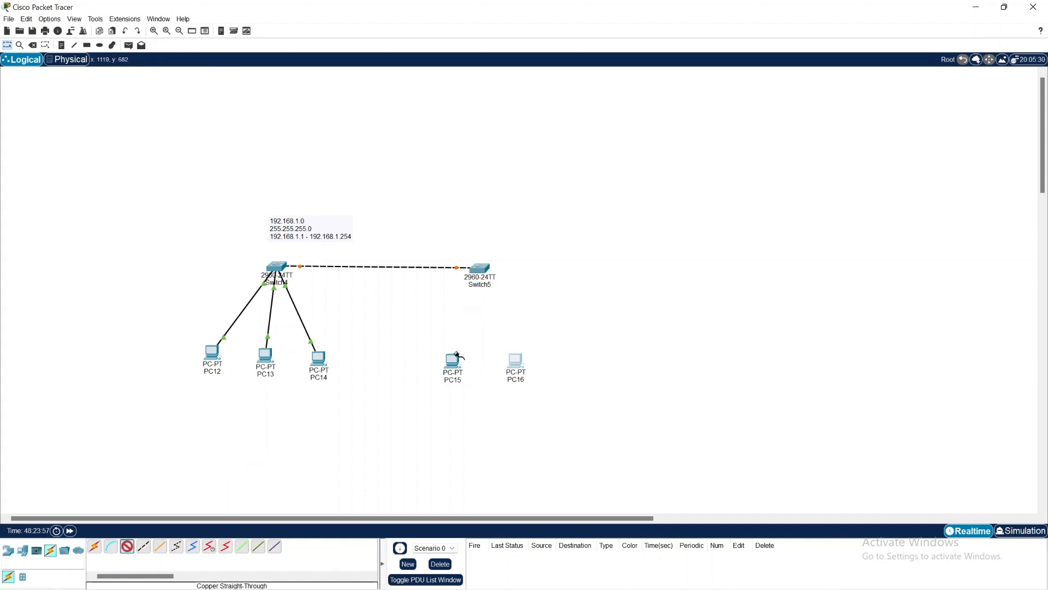
Step: Cable PC15's FastEthernet0 to FastEthernet0/1 on Switch5 with a copper straight-through cable
left_click(454, 370)
left_click(485, 416)
left_click(475, 267)
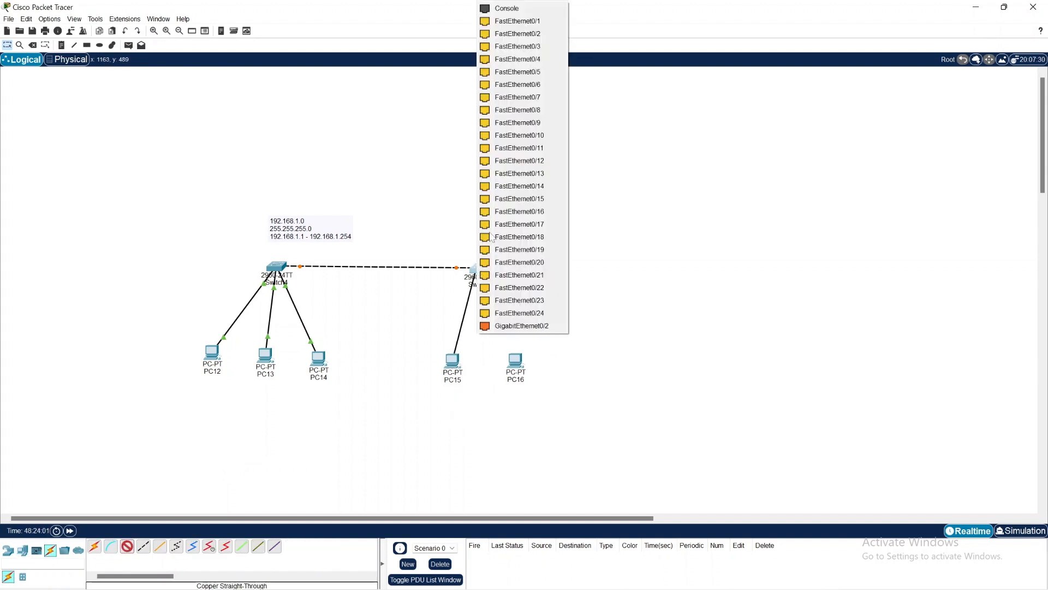
left_click(536, 22)
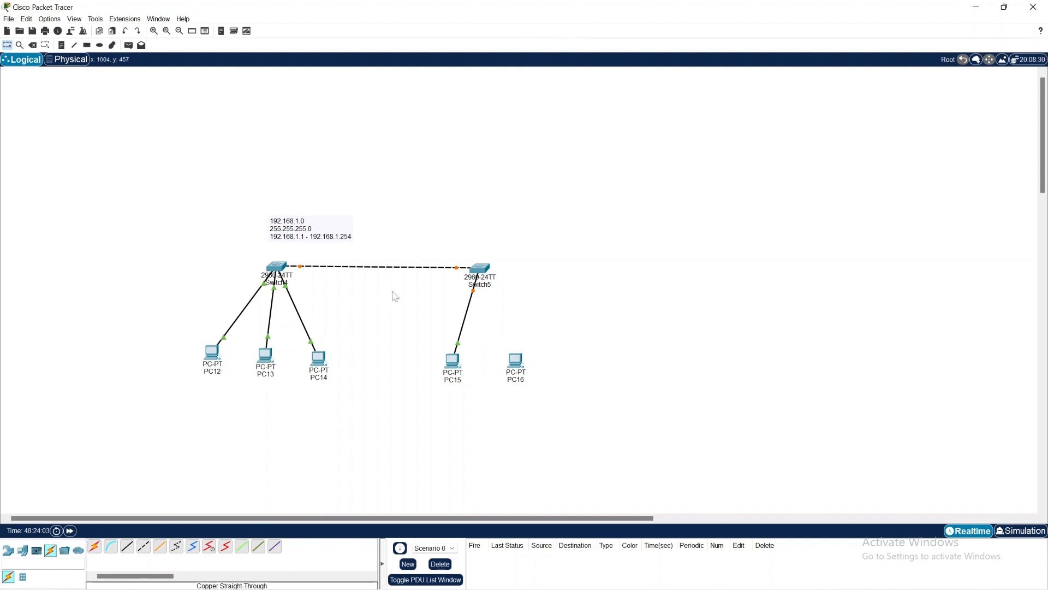
Step: Cable PC16's FastEthernet0 to FastEthernet0/2 on Switch5 with a copper straight-through cable and shift the switch slightly
left_click(127, 546)
left_click(519, 363)
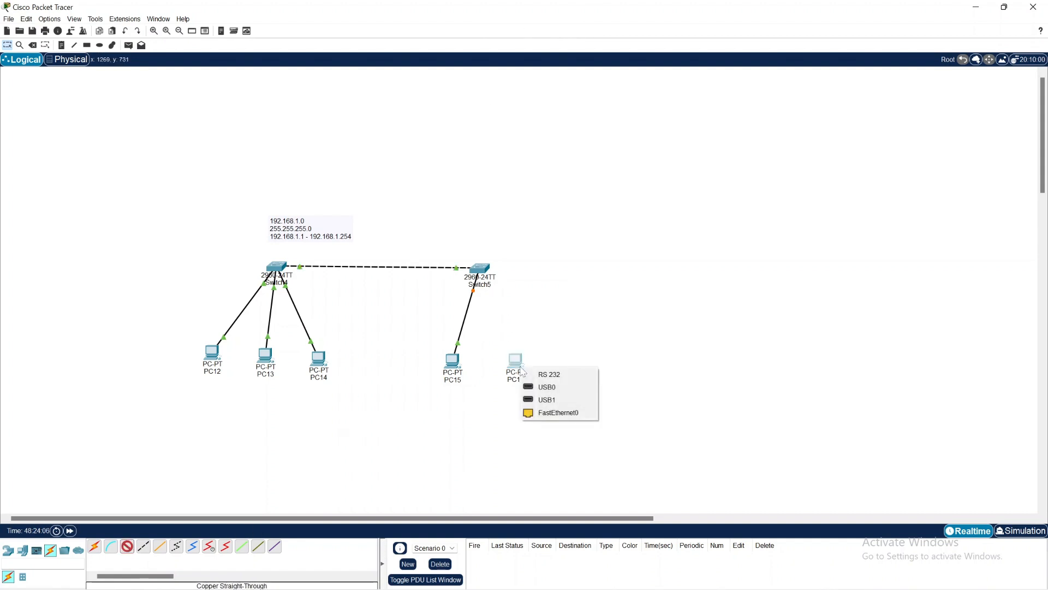
left_click(560, 411)
left_click(479, 270)
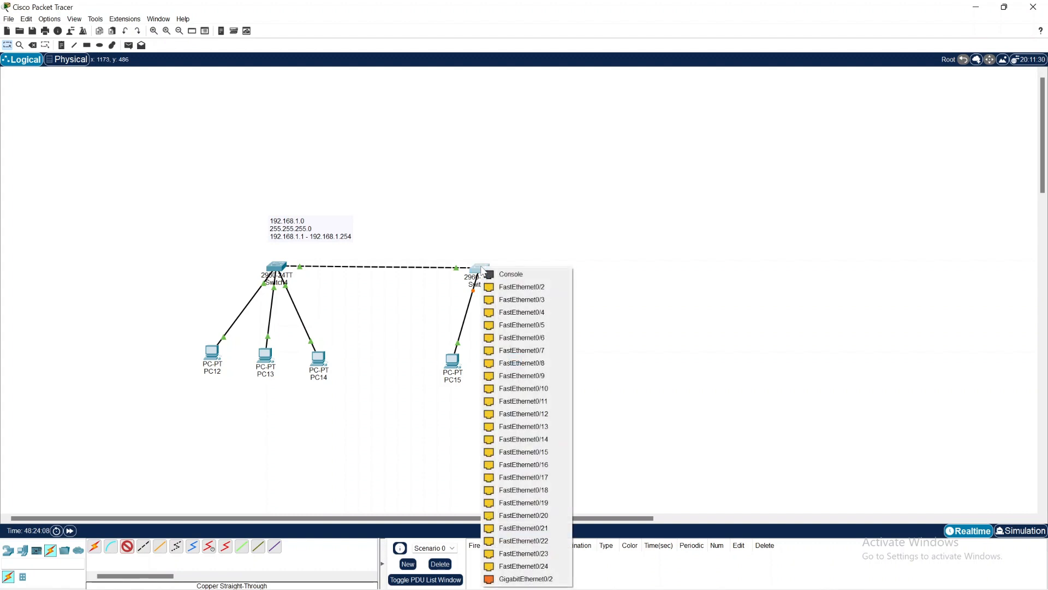
left_click(535, 288)
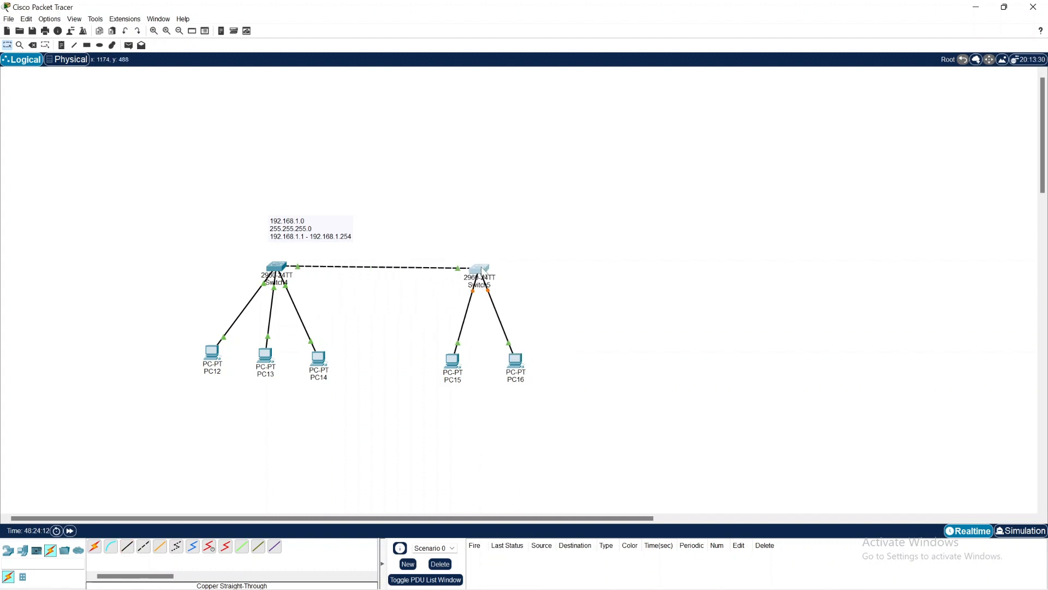
left_click_drag(481, 270, 484, 271)
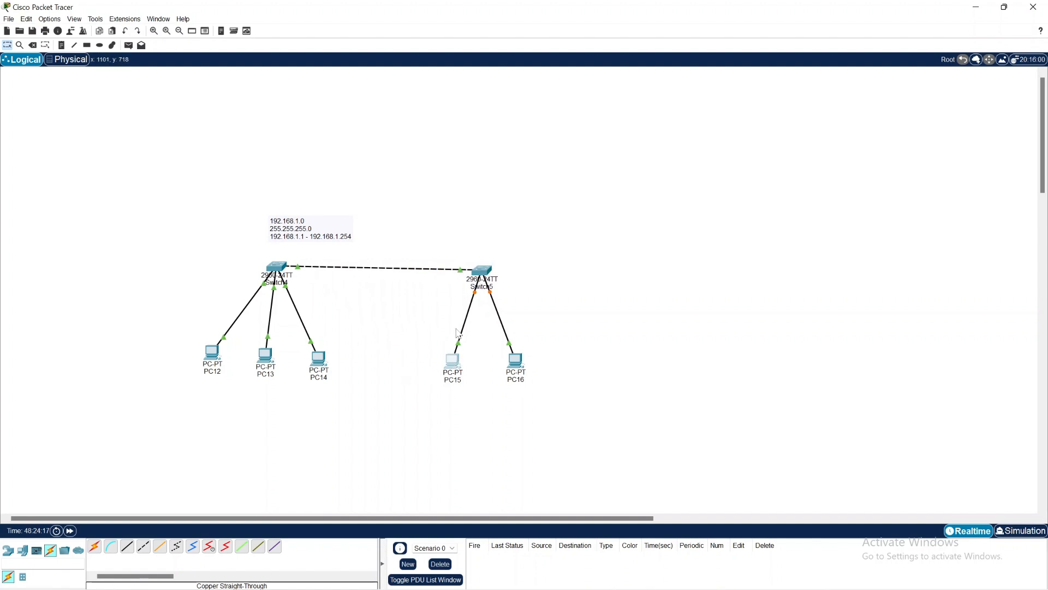
Step: Assign PC15 the static IPv4 address 192.168.1.4 with subnet mask 255.255.255.0, reusing the copied address, and close its window
left_click(452, 359)
left_click(489, 182)
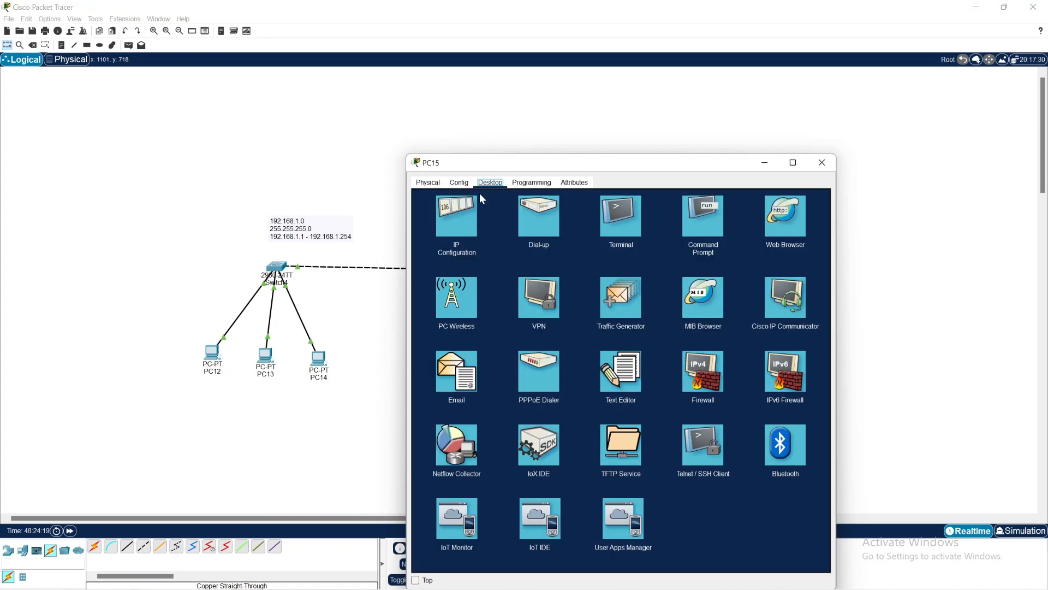
left_click(443, 211)
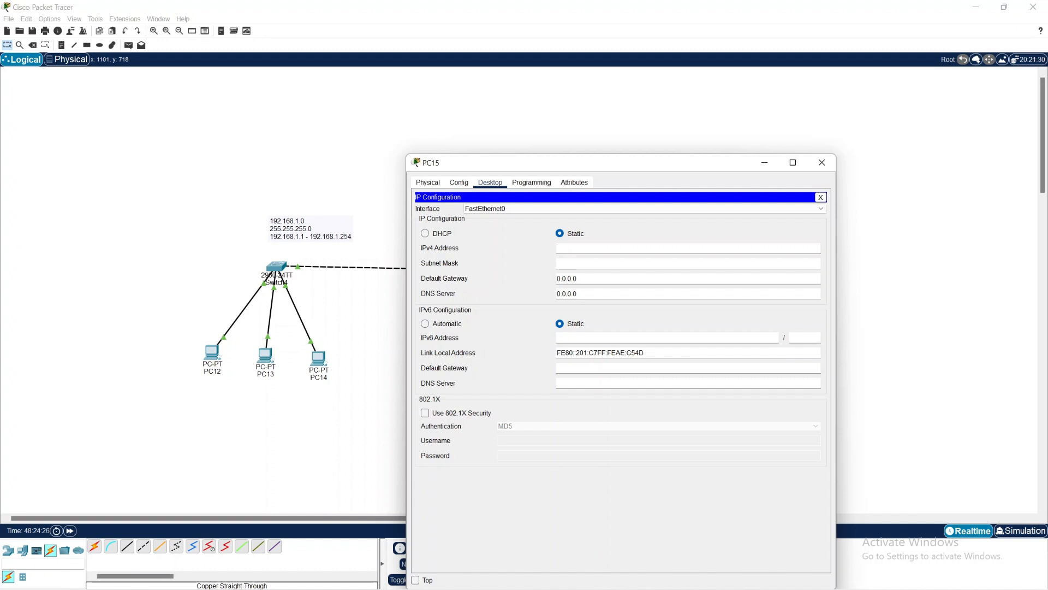
right_click(600, 248)
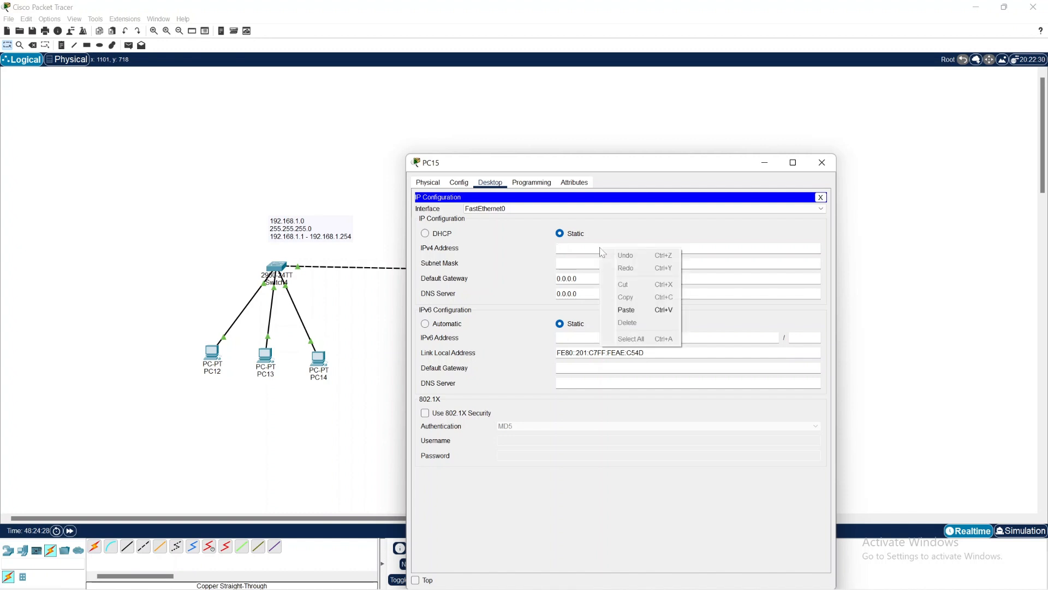
left_click(639, 309)
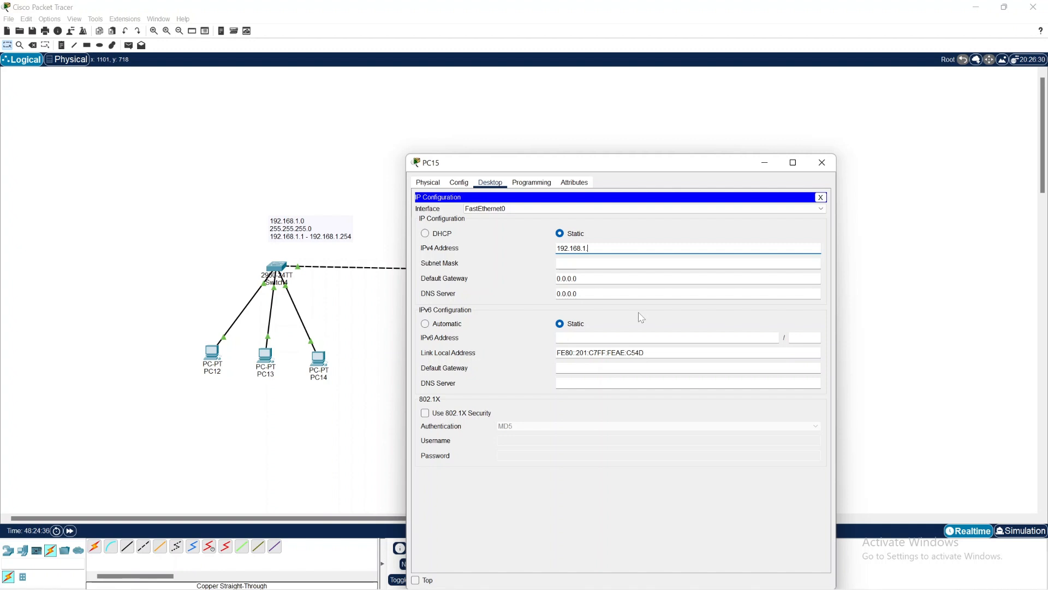
left_click(599, 263)
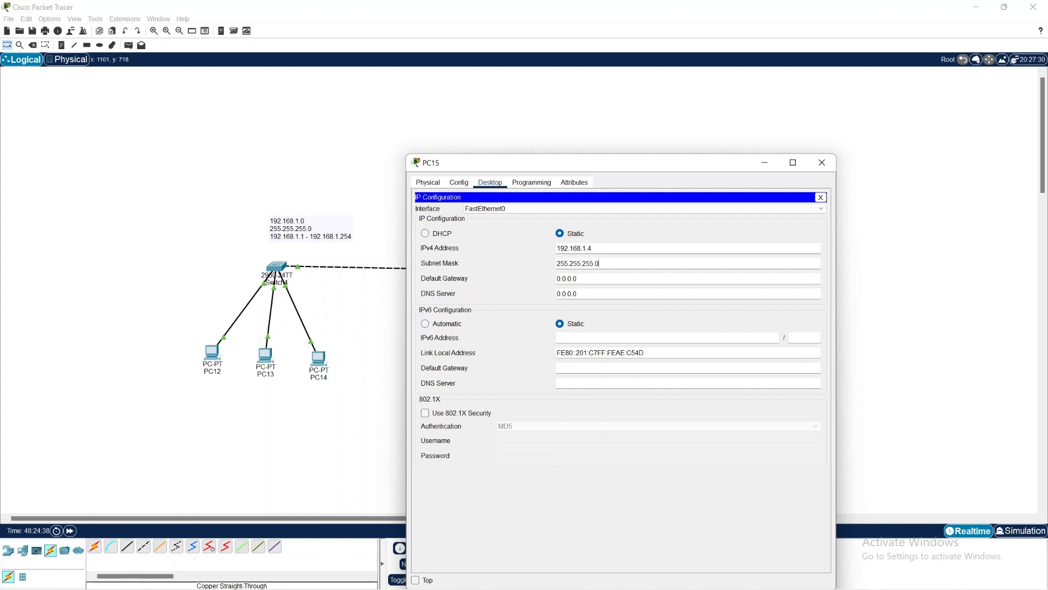
left_click(820, 163)
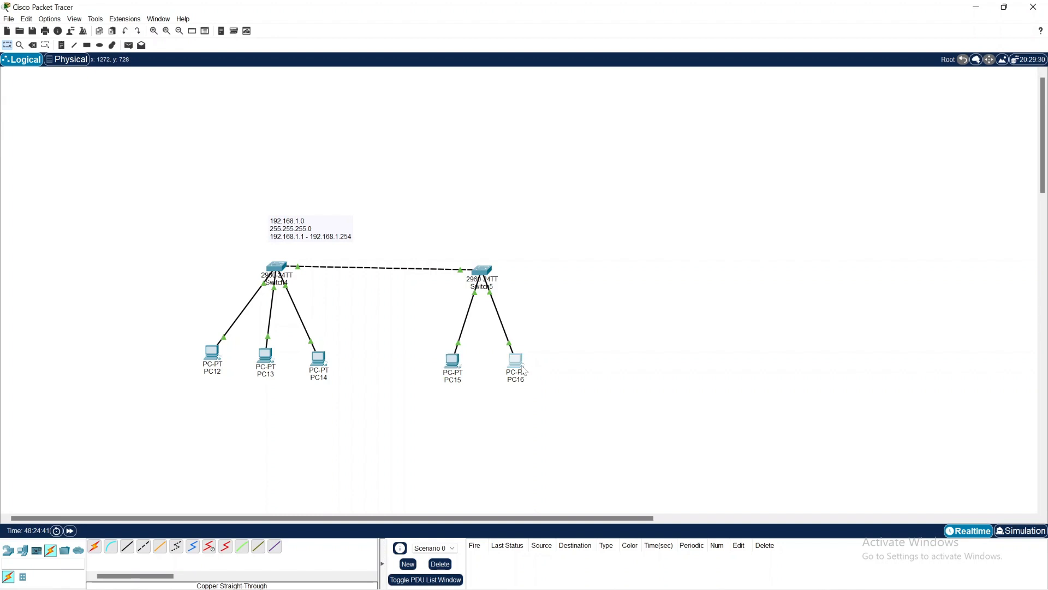
Step: Assign PC16 the static IPv4 address 192.168.1.5 with subnet mask 255.255.255.0, reusing the copied address
left_click(522, 370)
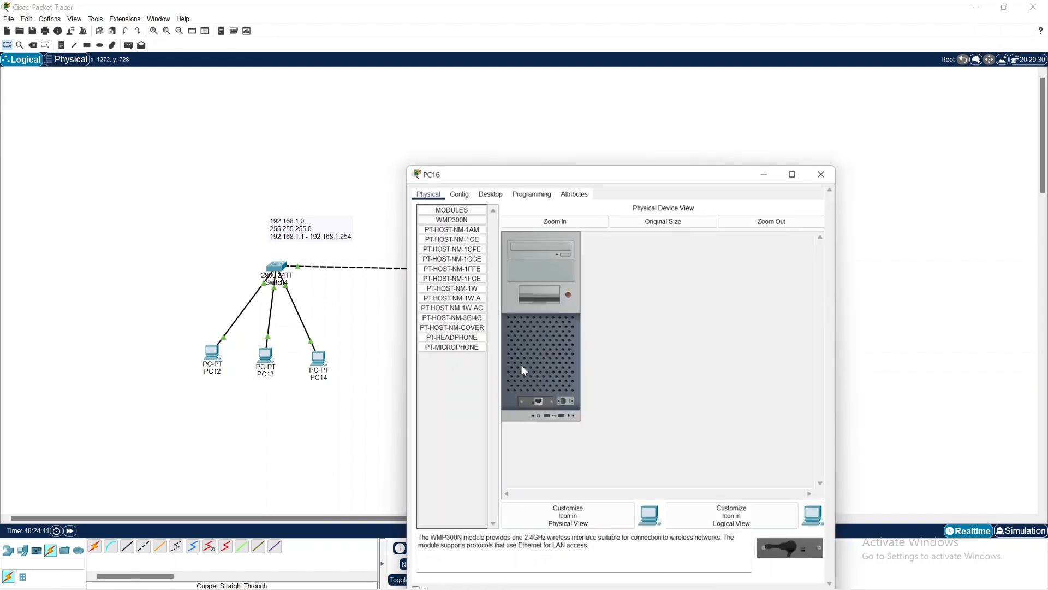
left_click(490, 194)
left_click(464, 230)
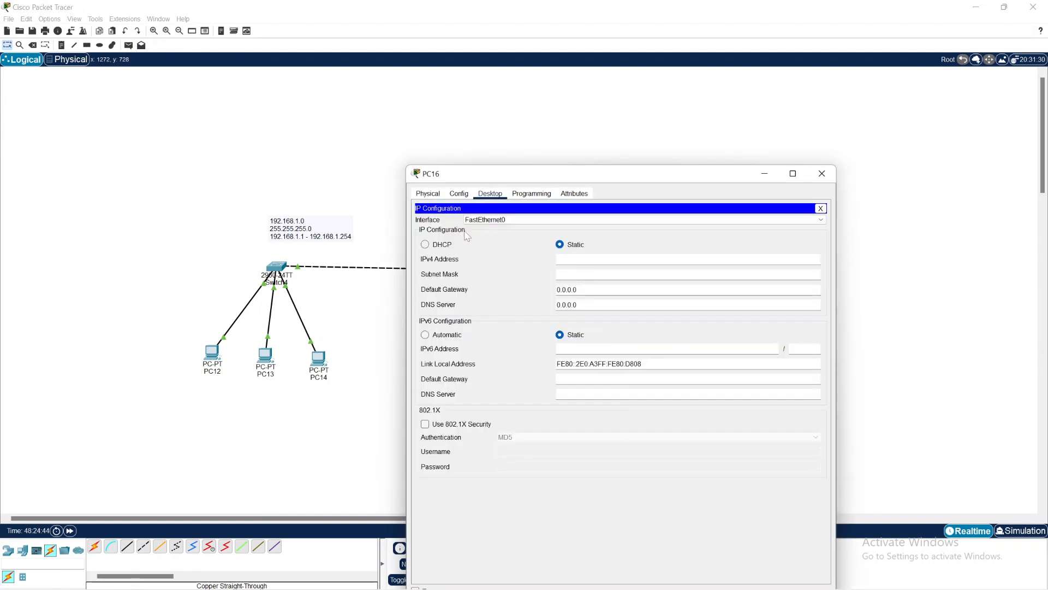
right_click(575, 265)
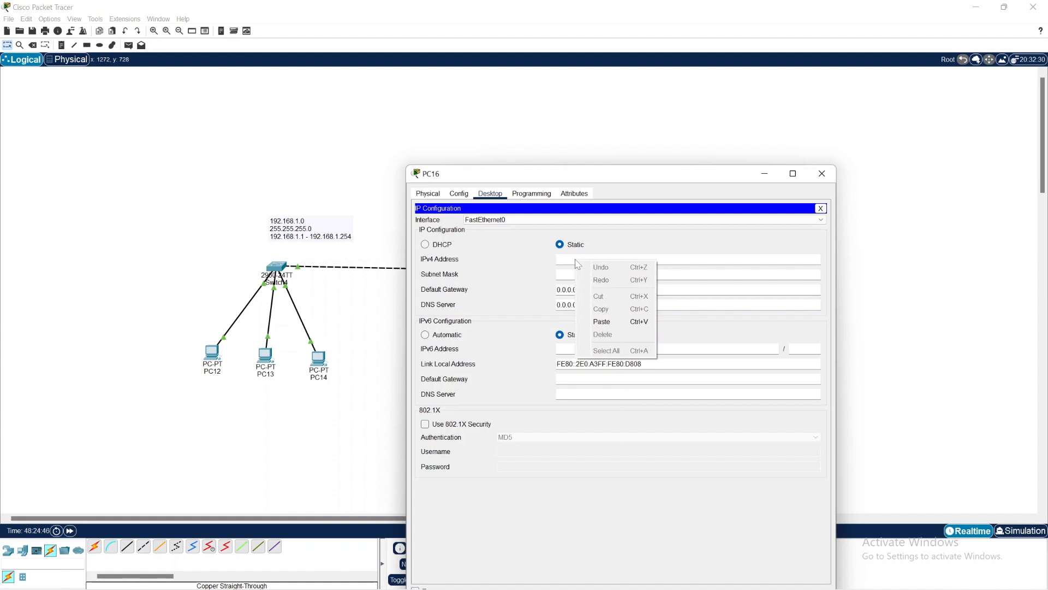
left_click(608, 323)
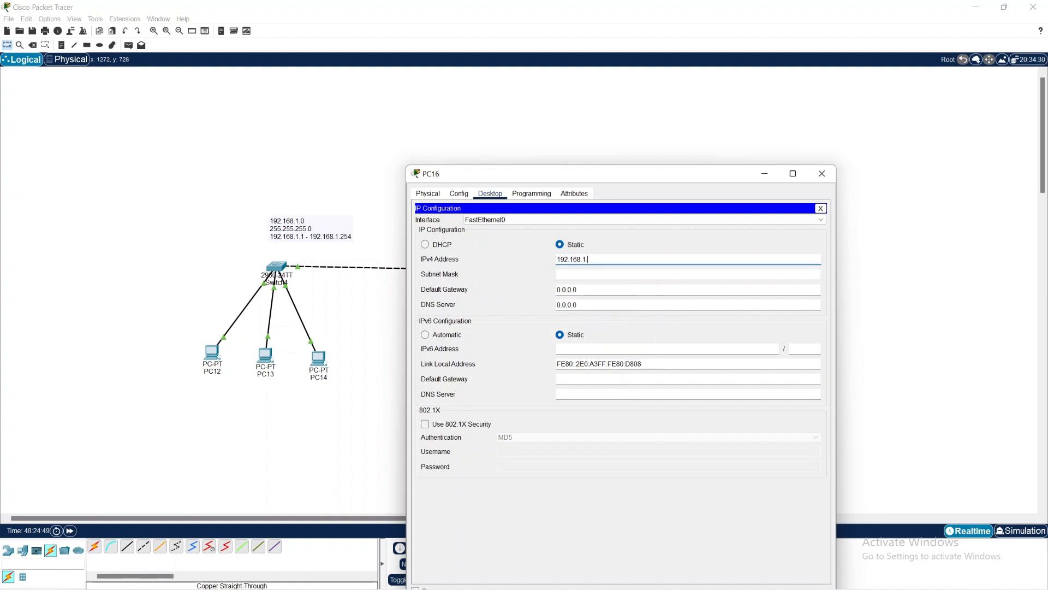
key("Tab")
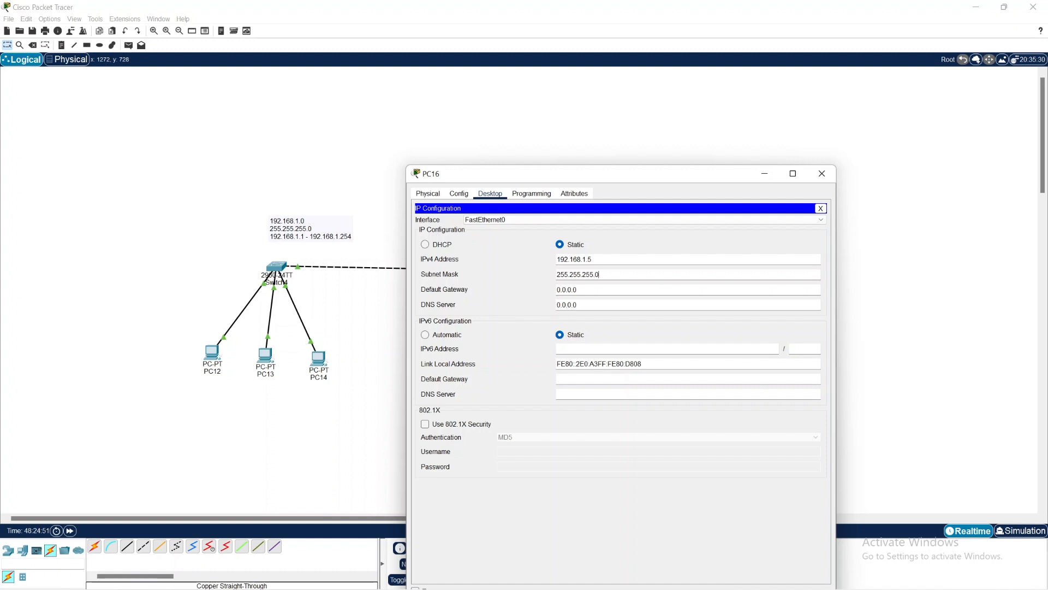
Step: Close PC16's configuration window and move the network address note above the link between the two switches
key("shift+Left")
key("shift+Left")
key("shift+Left")
key("shift+Left")
key("shift+Left")
key("shift+Left")
key("shift+Left")
key("shift+Left")
key("shift+Left")
key("shift+Left")
key("shift+Left")
key("shift+Left")
key("shift+Left")
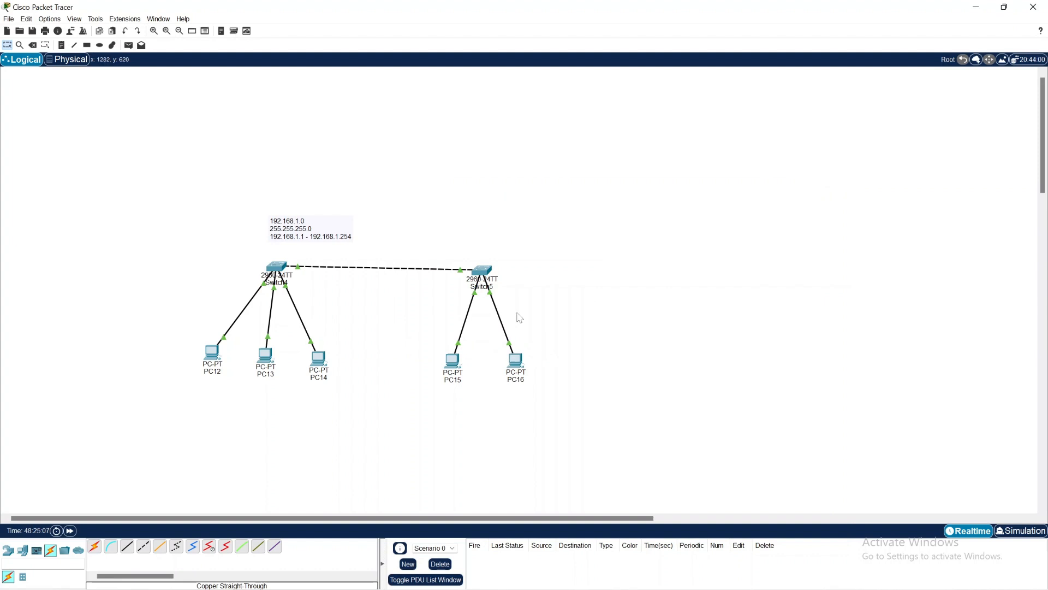
left_click_drag(306, 216, 370, 237)
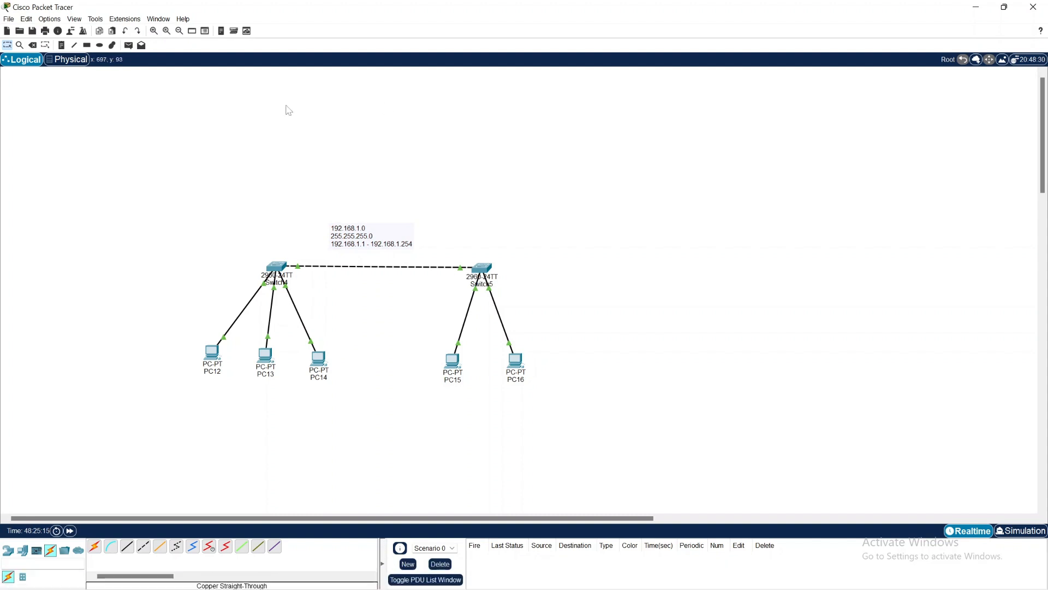
Step: Test connectivity on the first switch by sending simple PDUs from PC12 to PC13 and from PC12 to PC14
left_click(128, 44)
left_click(213, 354)
left_click(266, 356)
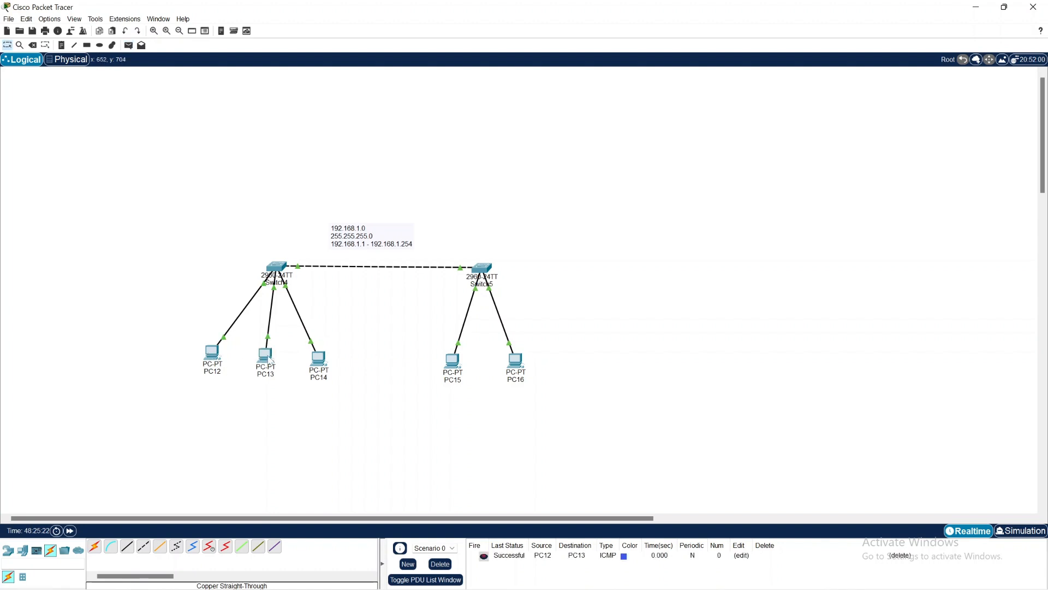
left_click(129, 46)
left_click(214, 355)
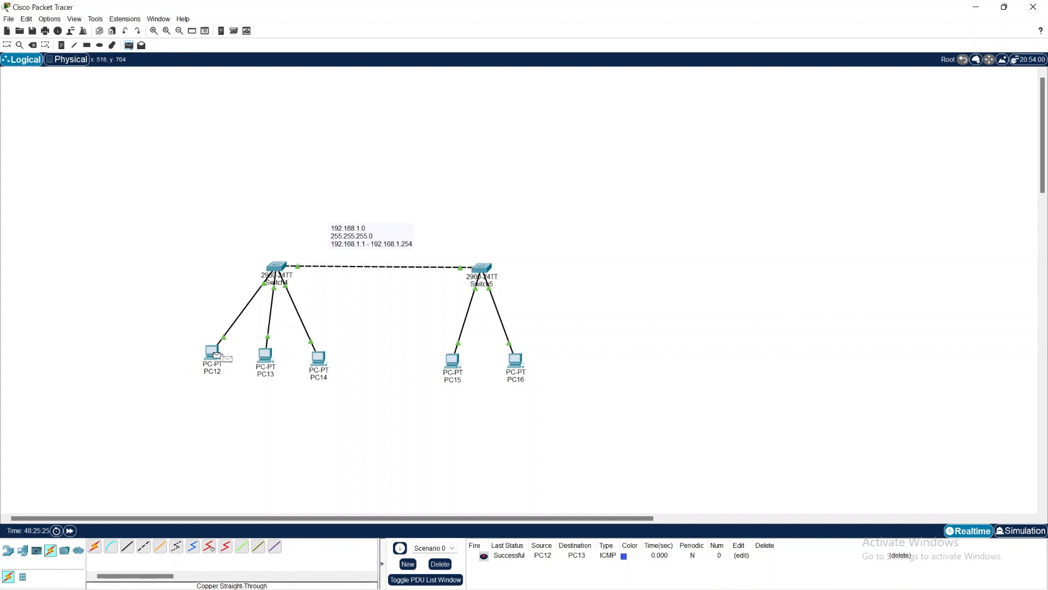
left_click(327, 362)
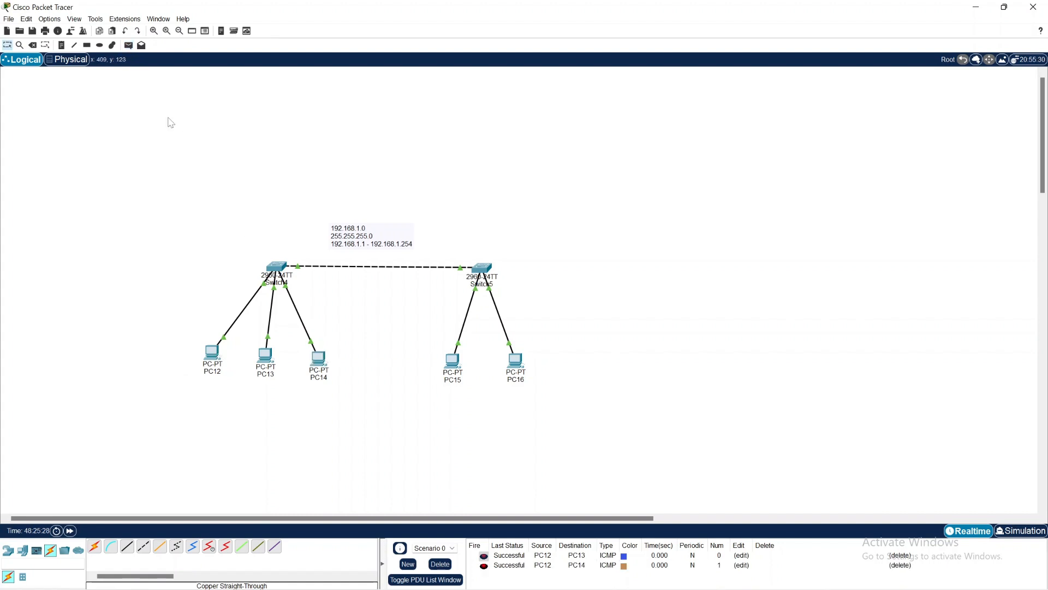
Step: Test connectivity on the second switch with a simple PDU from PC15 to PC16, and delete Scenario 0's PDUs
left_click(129, 45)
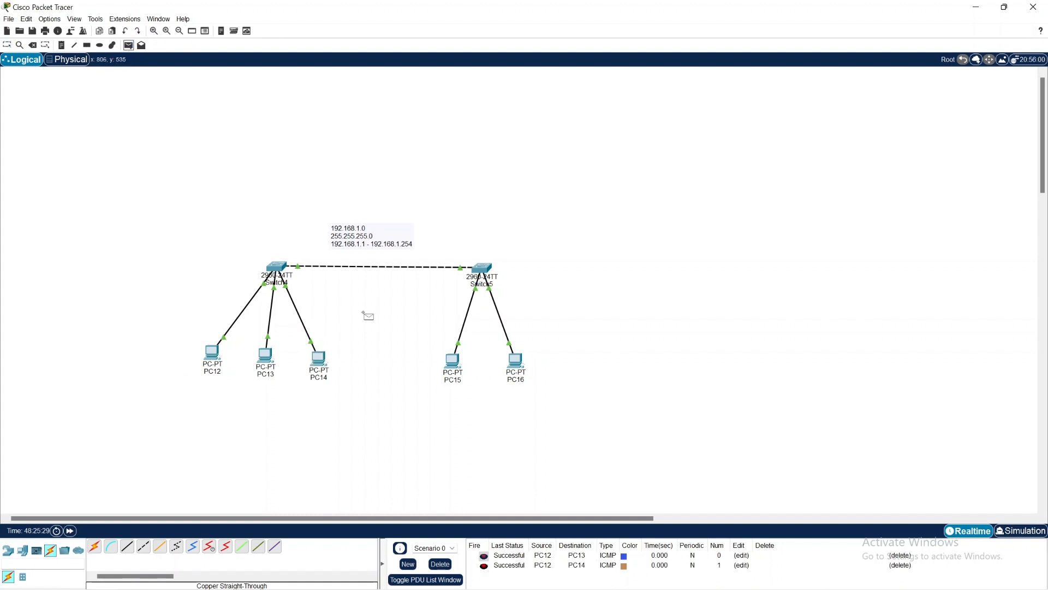
left_click(453, 361)
left_click(517, 361)
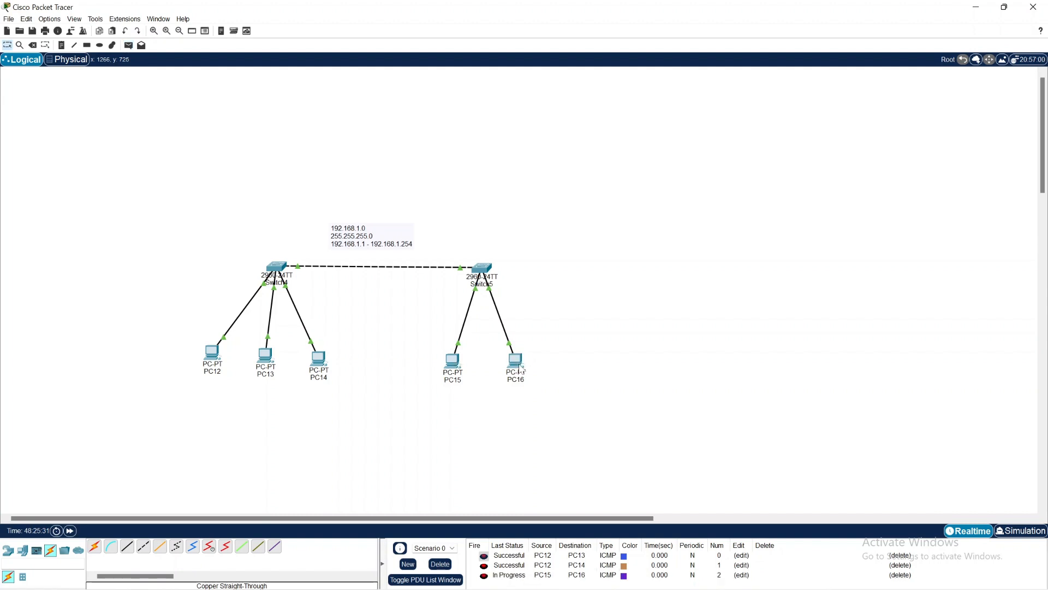
left_click(445, 564)
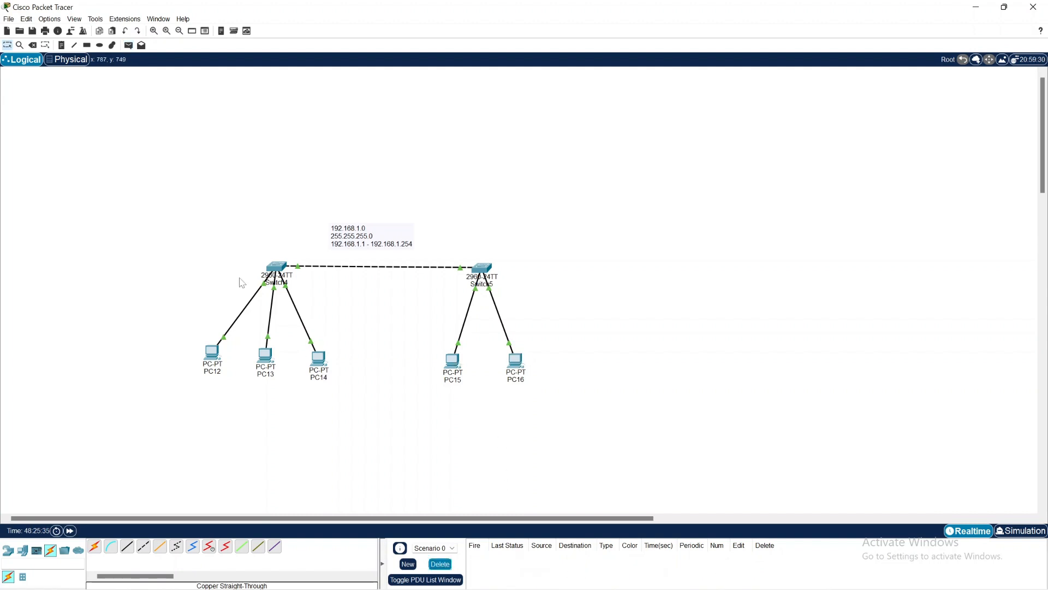
Step: Test connectivity across the switches by sending simple PDUs from PC12 to PC15 and from PC13 to PC16
left_click(128, 45)
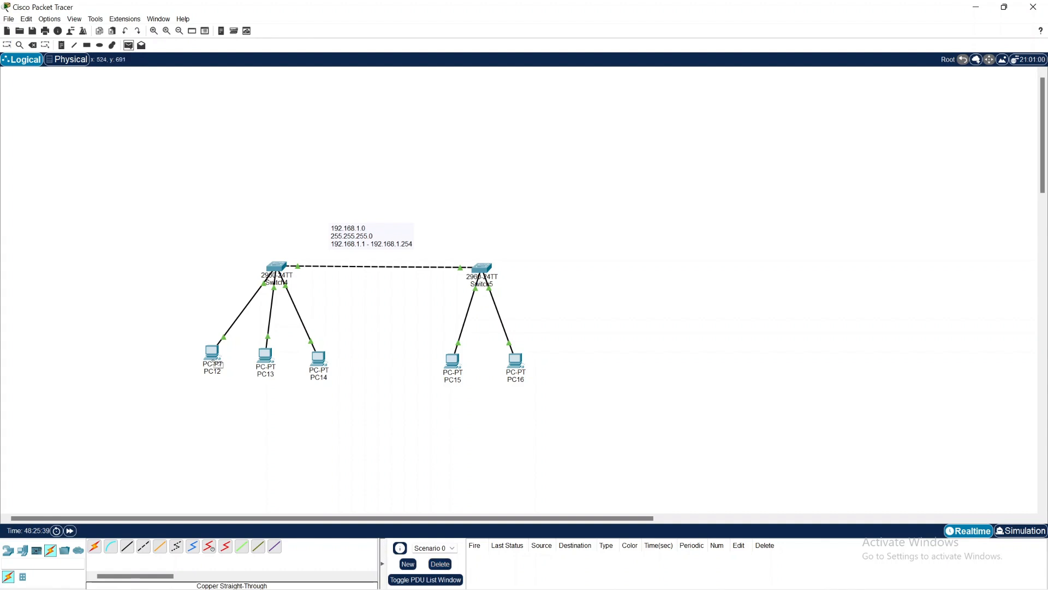
left_click(212, 352)
left_click(451, 361)
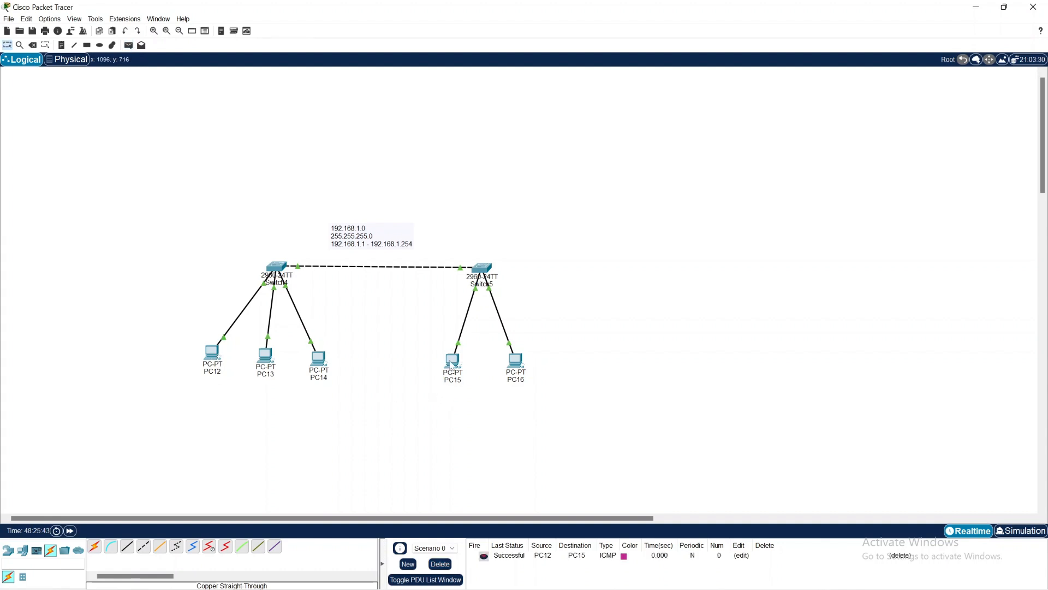
left_click(129, 45)
left_click(266, 356)
left_click(516, 360)
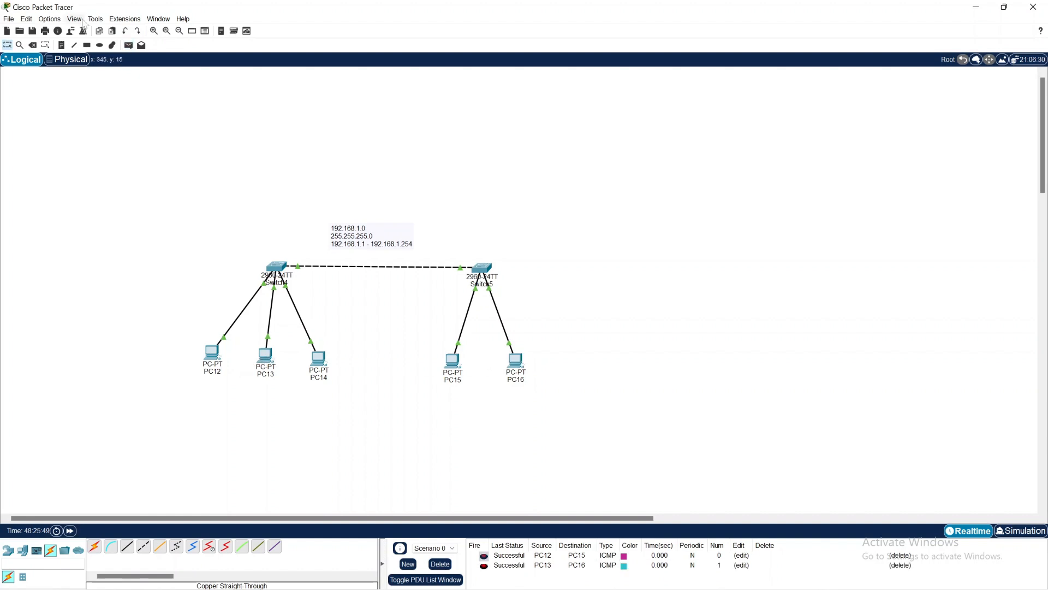
Step: Send simple PDUs from PC14 to PC15 and from PC14 to PC16, and clear all test PDUs from Scenario 0
left_click(129, 45)
left_click(319, 359)
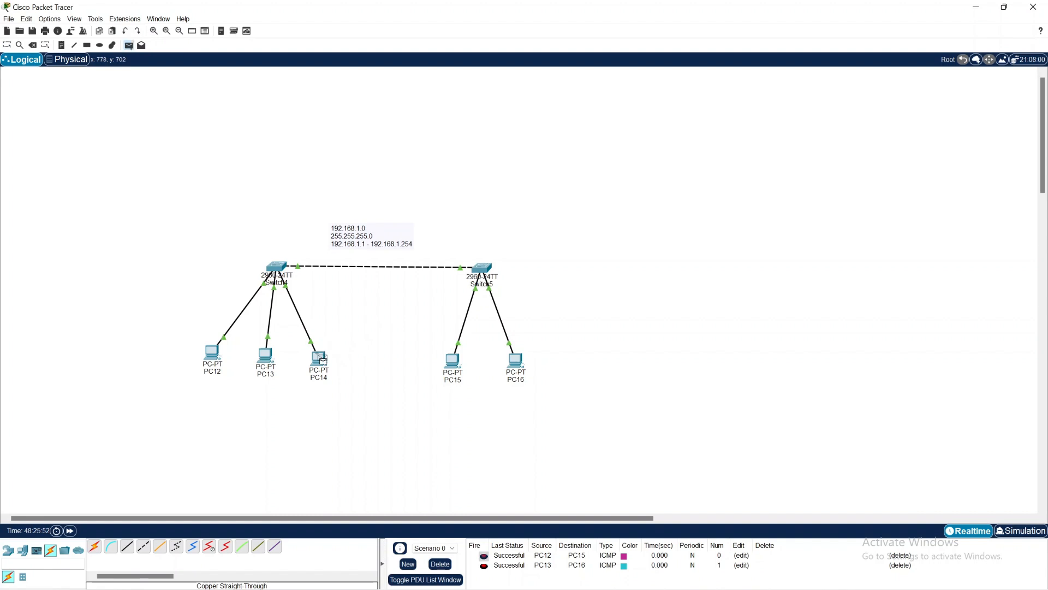
left_click(452, 361)
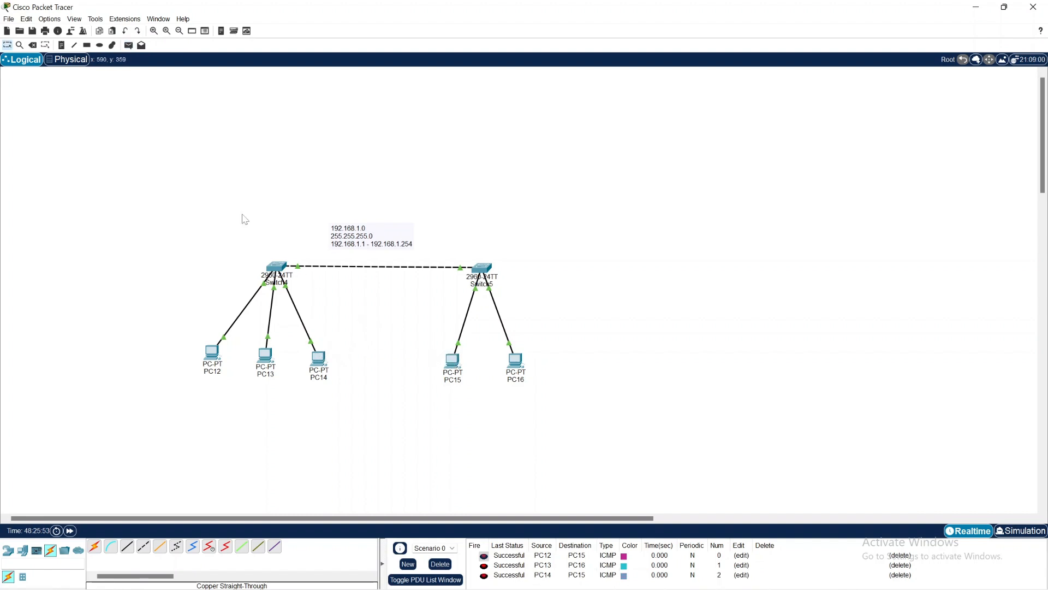
left_click(129, 47)
left_click(318, 358)
left_click(514, 359)
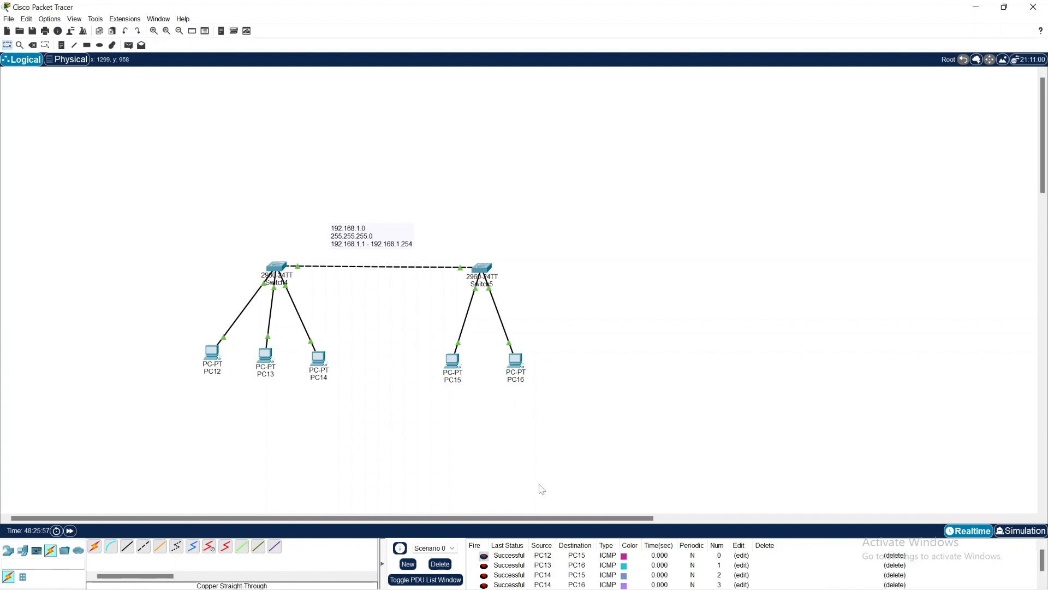
left_click(446, 568)
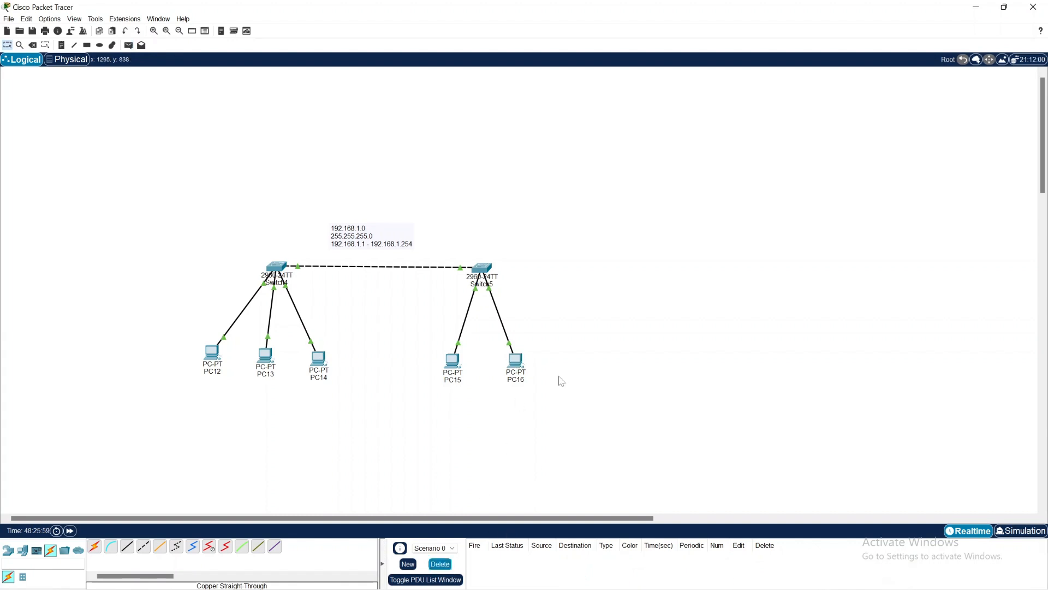